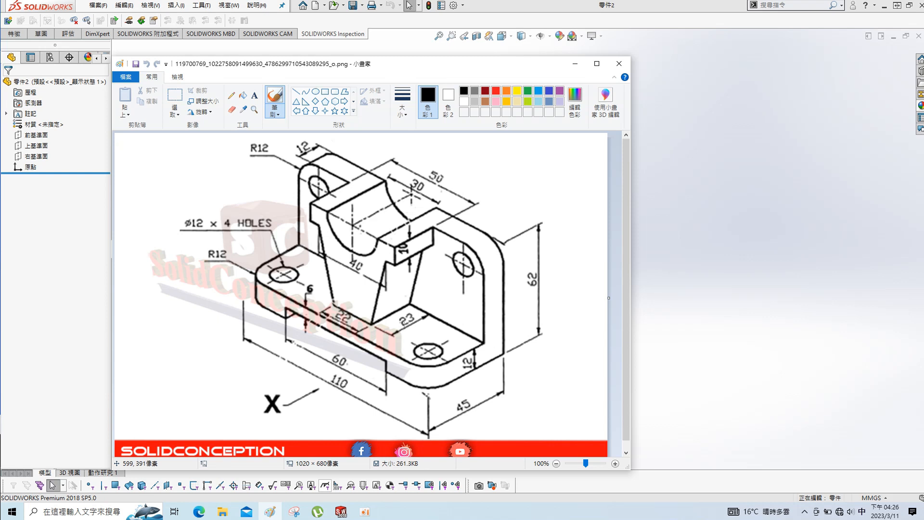
Sketch a center rectangle about 89 mm wide and 166 mm tall on the Top Plane, up and left of the origin.
left_click_drag(426, 65, 0, 53)
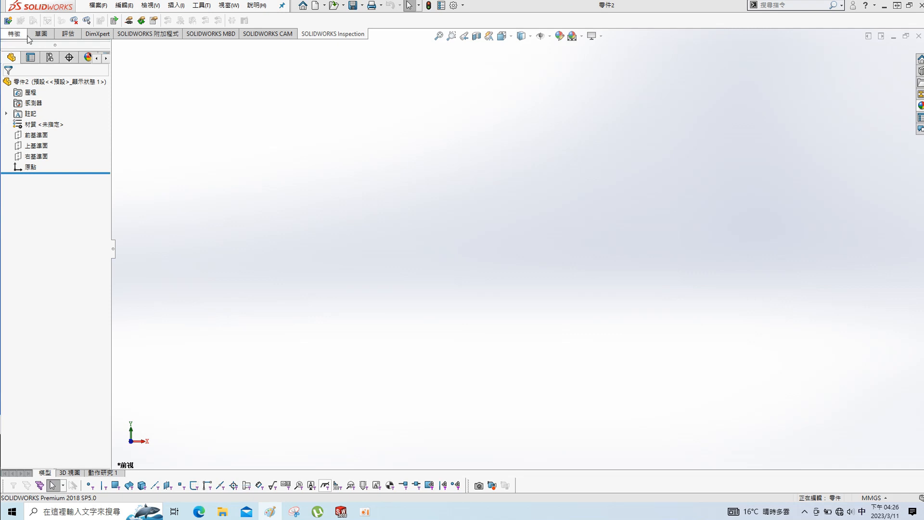
left_click(48, 147)
left_click(39, 129)
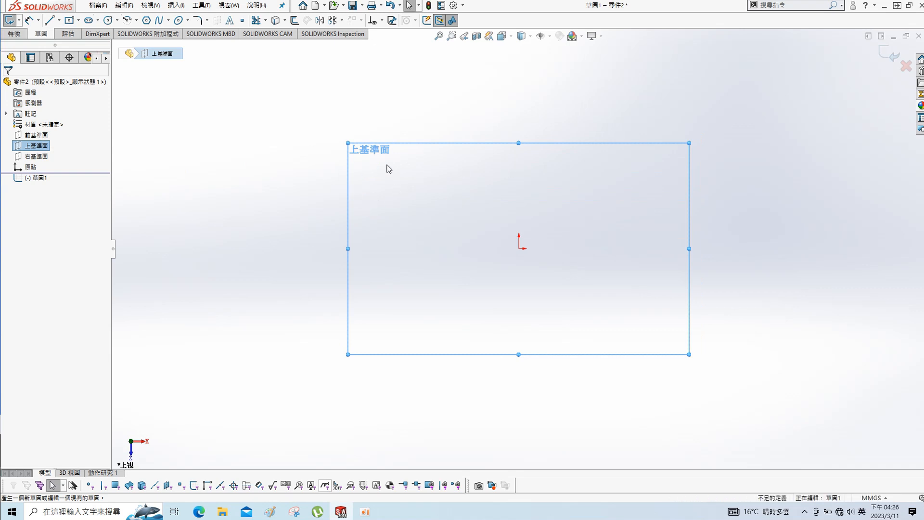
left_click(69, 20)
left_click(381, 160)
left_click(466, 320)
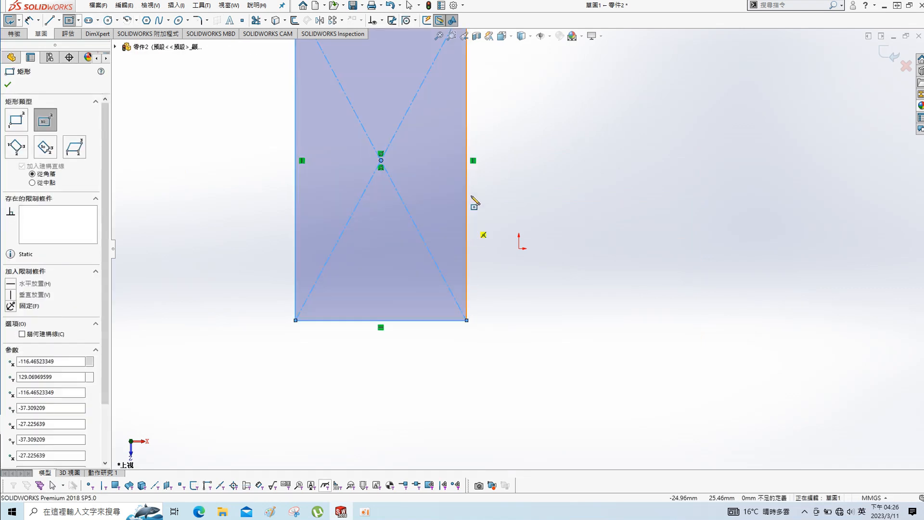
key("Escape")
Add a midpoint relation between the rectangle's right vertical edge and the origin.
left_click(467, 192)
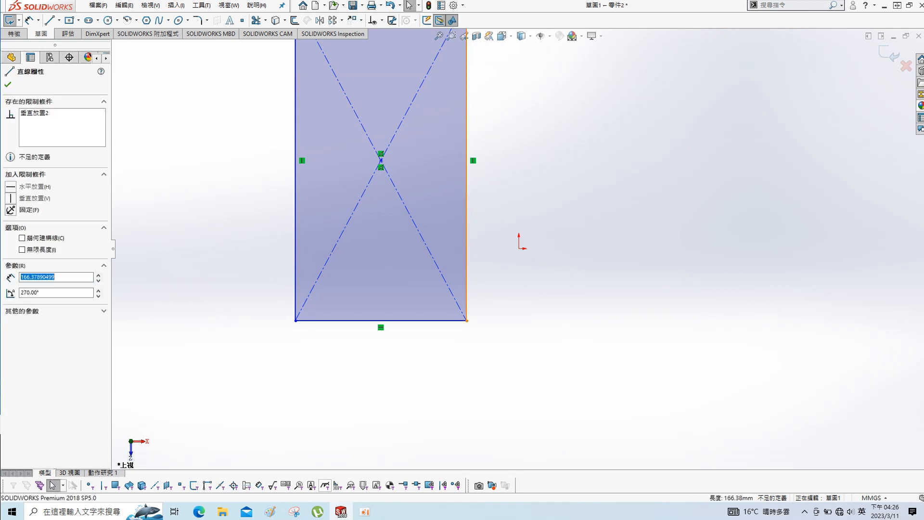
left_click(519, 248, "ctrl")
left_click(11, 243)
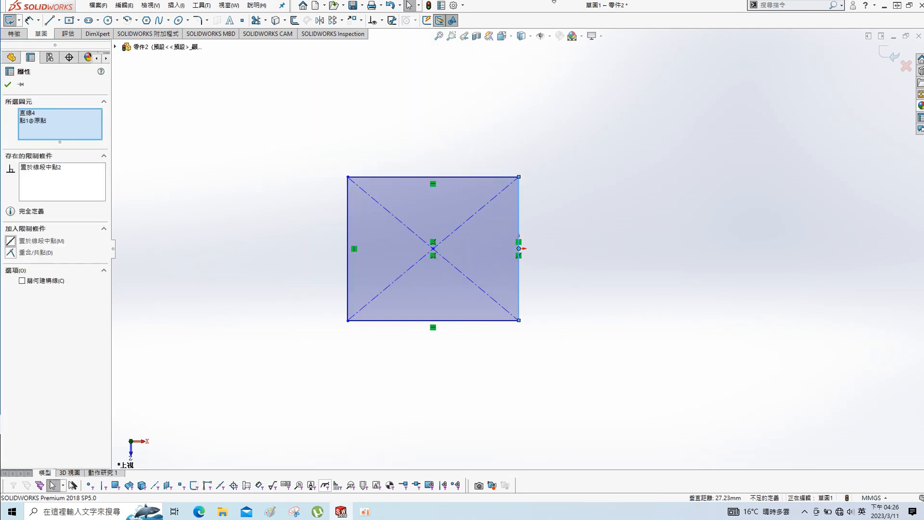
left_click(8, 84)
Dimension the rectangle 45 mm wide and 110 mm long.
key("s")
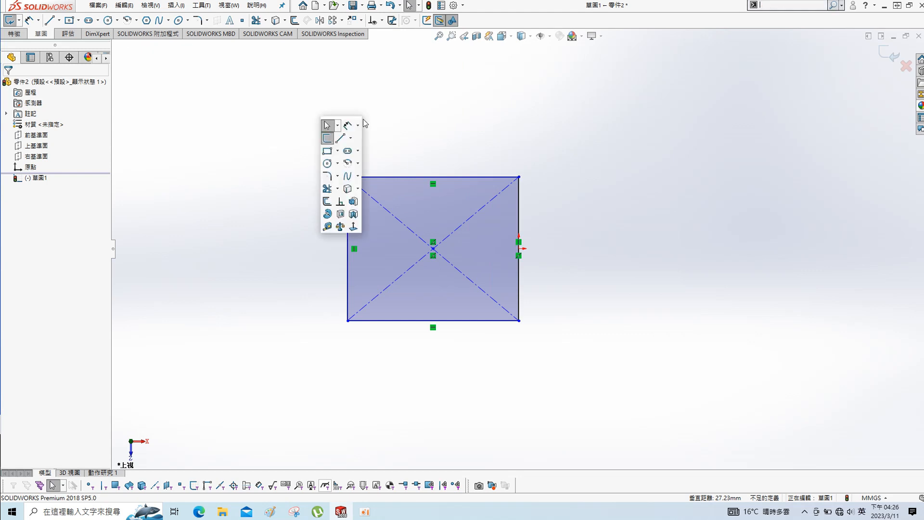
left_click(348, 126)
left_click(414, 178)
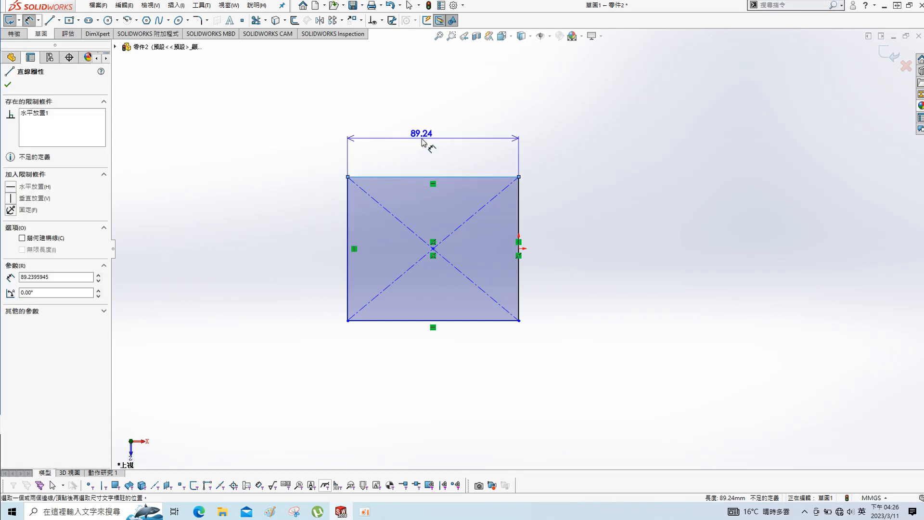
left_click(453, 119)
type("45")
key("Return")
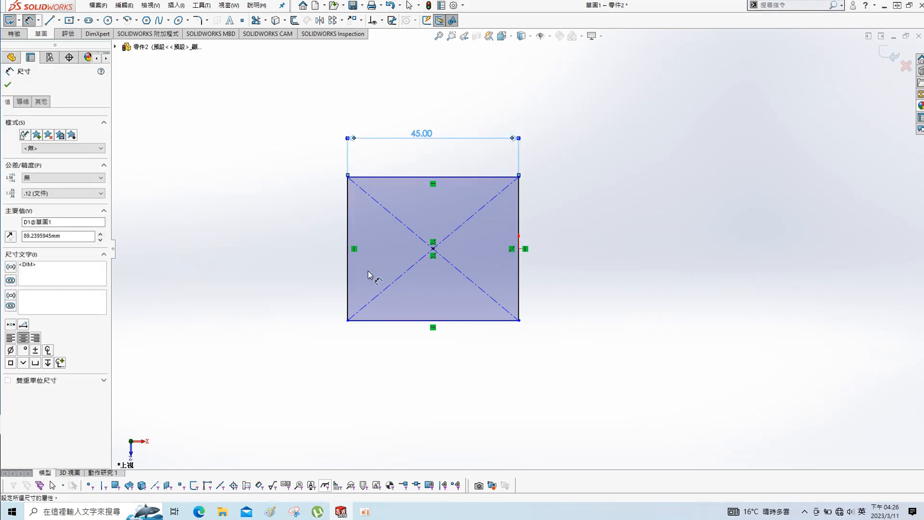
left_click(348, 274)
left_click(283, 249)
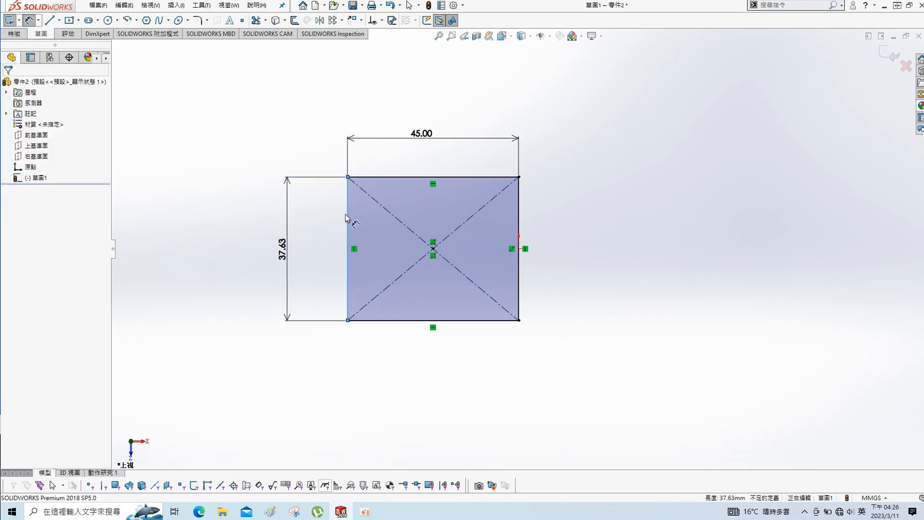
type("110")
key("Return")
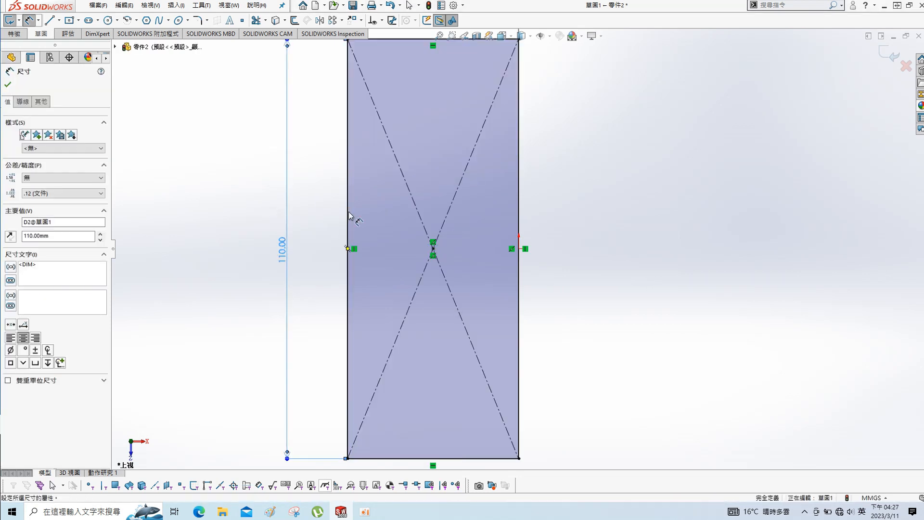
Extrude the rectangle upward 12 mm as a solid base plate.
key("s")
left_click(508, 311)
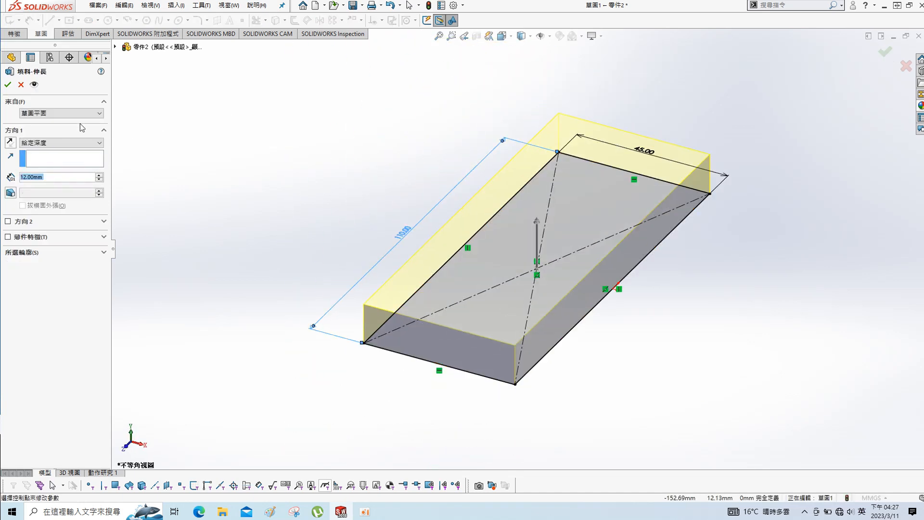
left_click(8, 85)
left_click(596, 36)
left_click(790, 137)
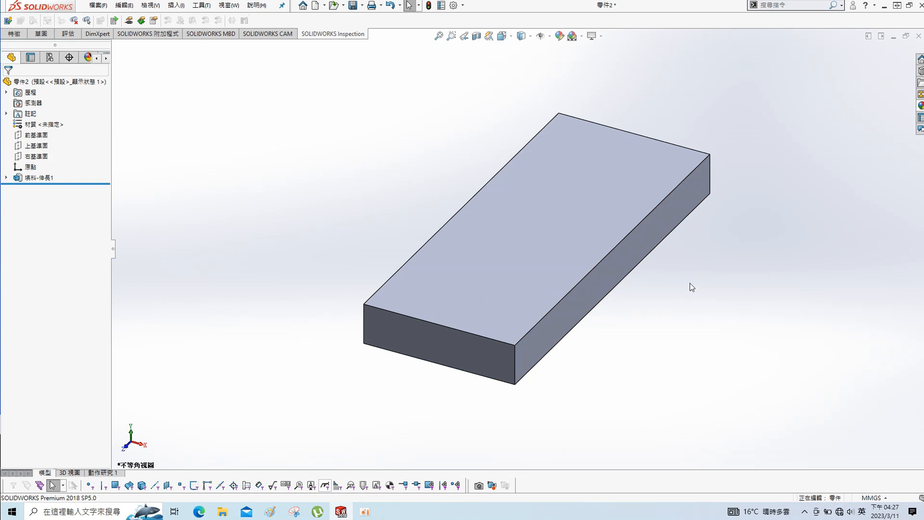
Sketch a corner rectangle about 15 mm wide on the plate's top face, along the full 110 mm edge at the origin.
left_click(591, 237)
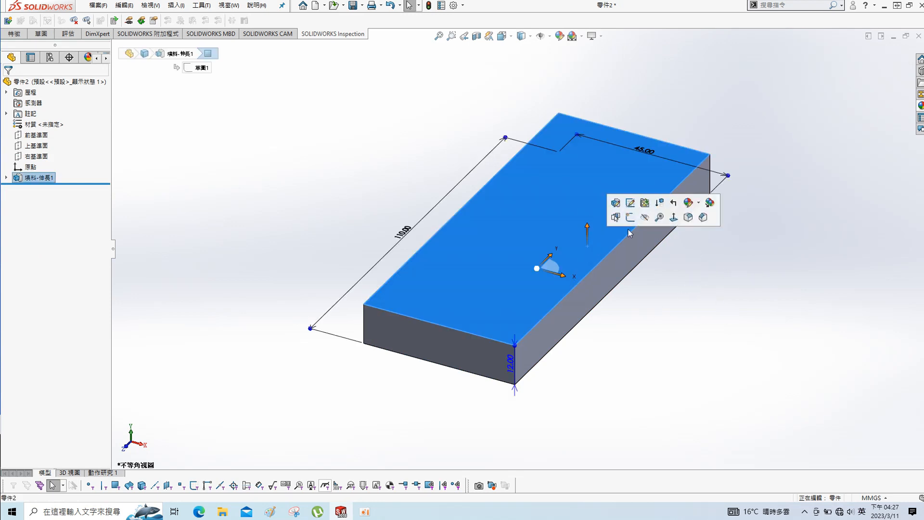
left_click(631, 216)
key("s")
left_click(799, 372)
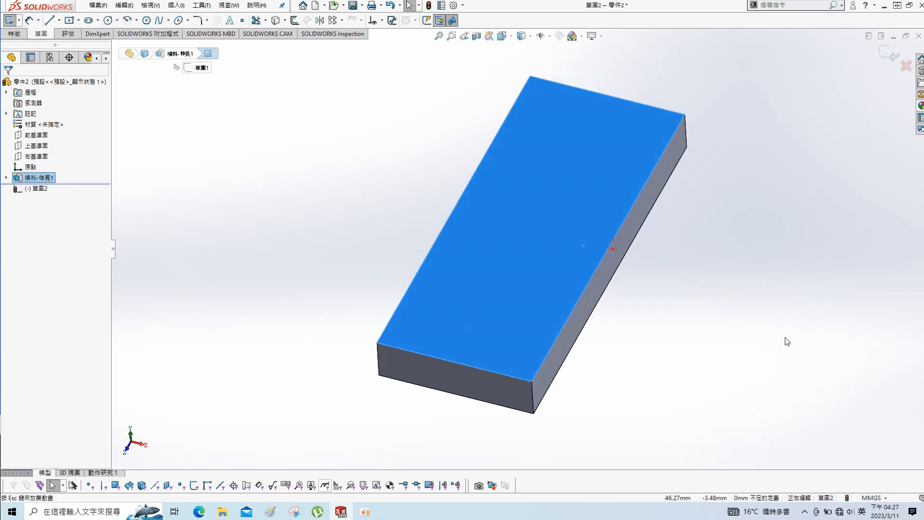
left_click(79, 20)
left_click(96, 35)
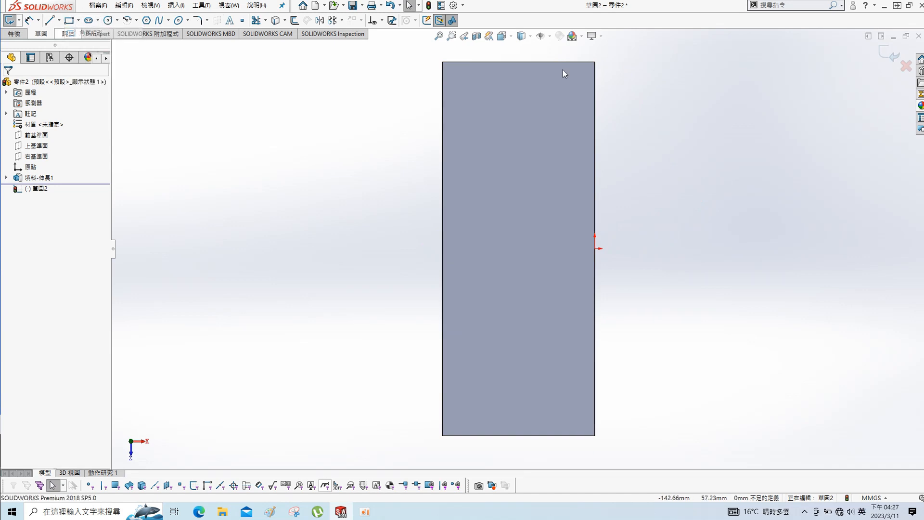
left_click(595, 62)
left_click(543, 435)
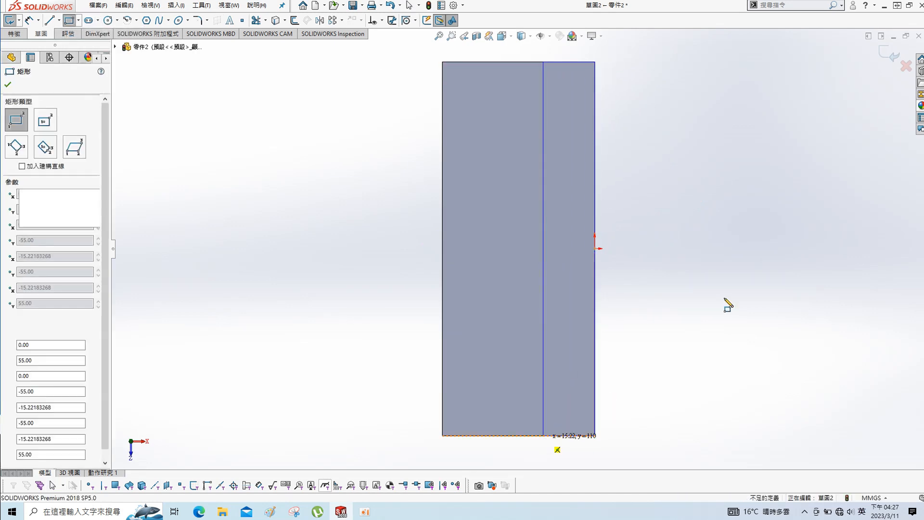
key("Escape")
Set the width of the rectangular strip on the plate's top face to 12 mm.
key("s")
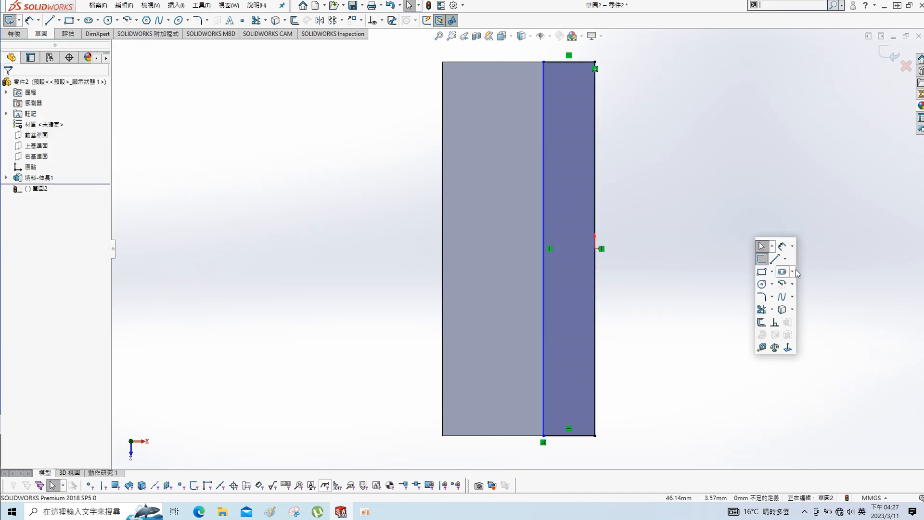
left_click(785, 248)
left_click(584, 62)
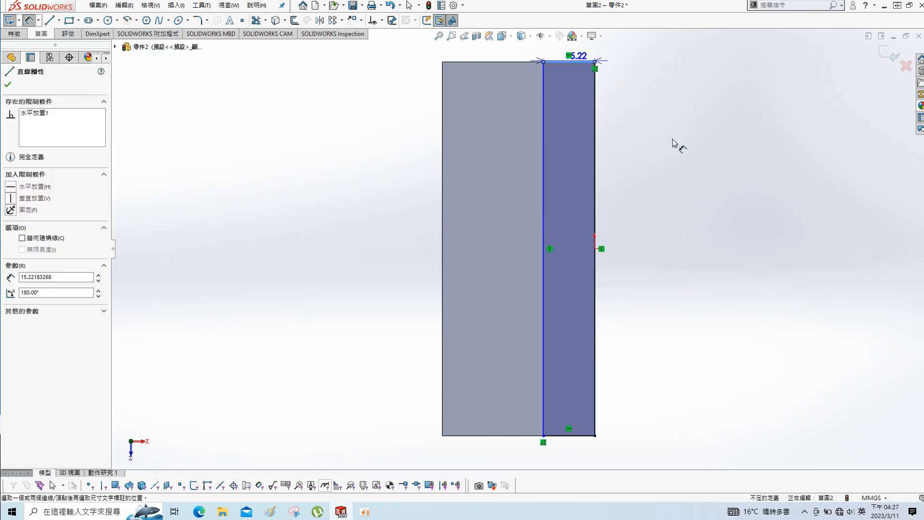
left_click(682, 146)
key("Return")
mouse_move(720, 258)
middle_mouse_down()
mouse_move(704, 303)
mouse_move(689, 205)
mouse_move(706, 123)
middle_mouse_up()
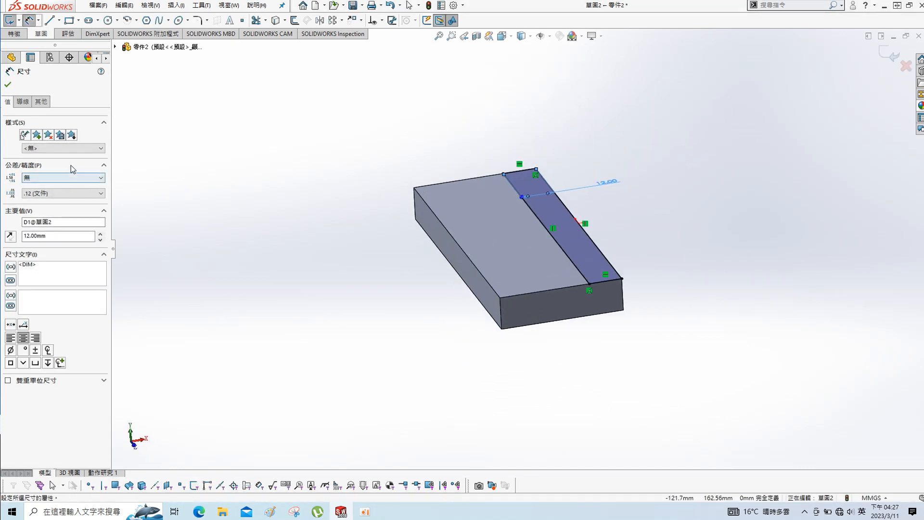
left_click(7, 86)
Extrude the strip upward 62 mm, starting from the plate's bottom face and merged with the base, as an upright wall.
key("s")
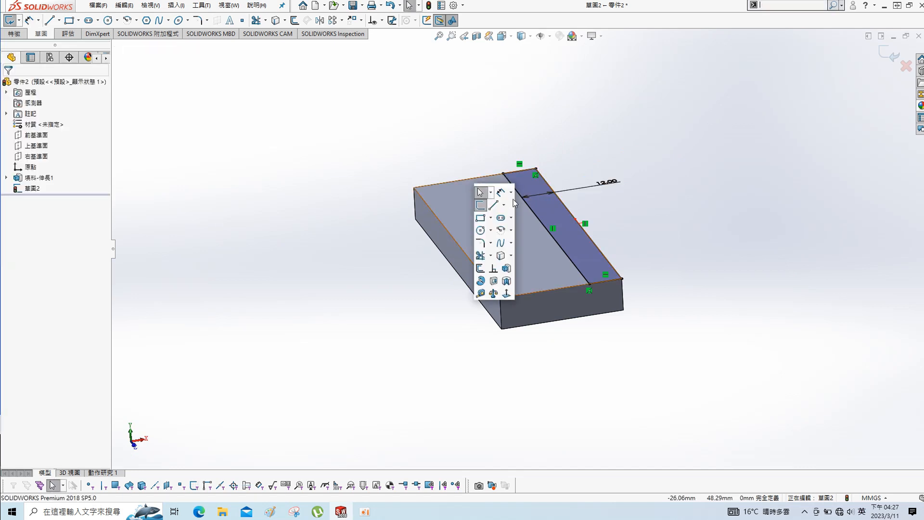
left_click(480, 281)
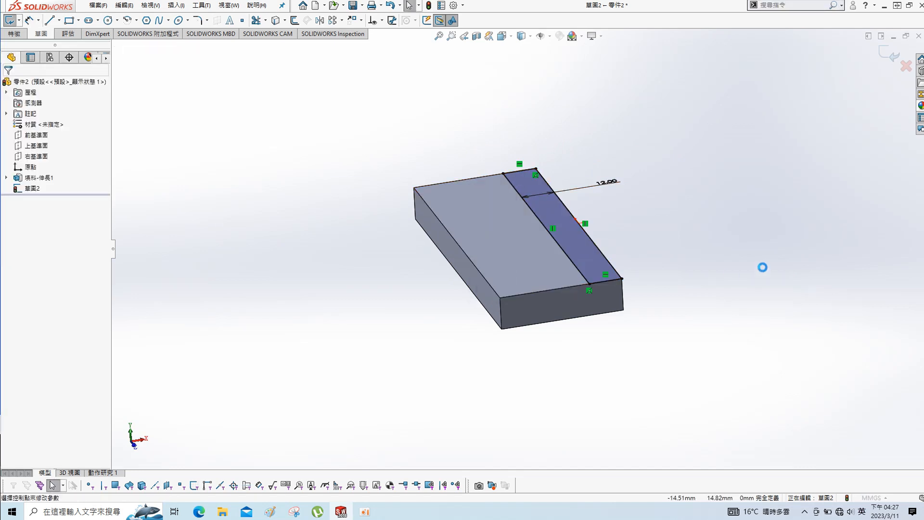
left_click(63, 113)
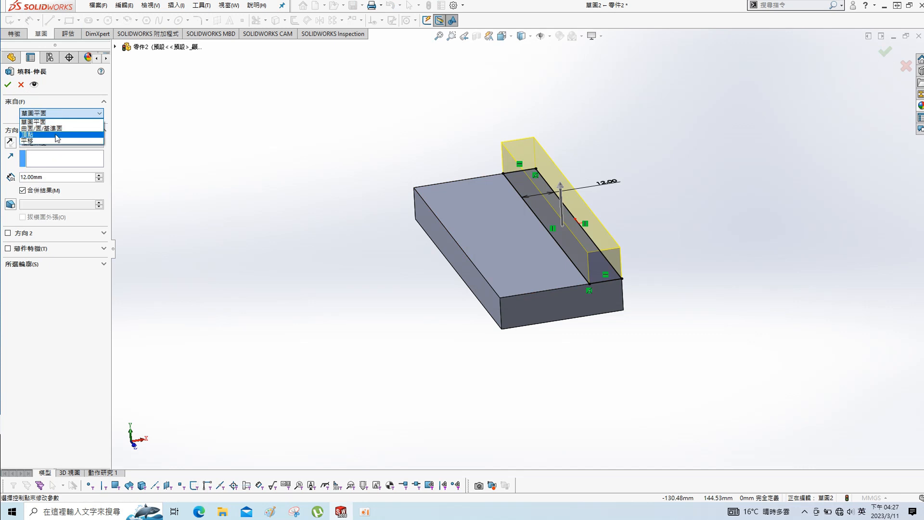
left_click(49, 128)
middle_click_drag(351, 196, 576, 263)
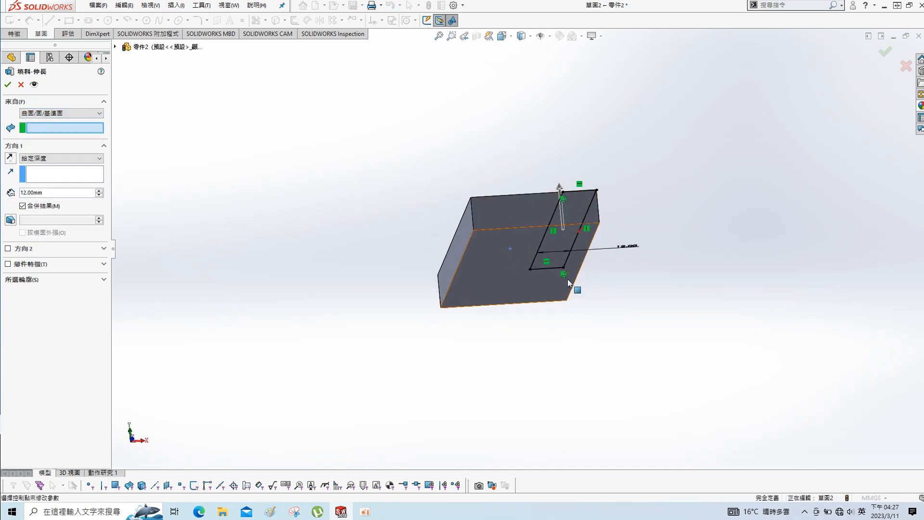
left_click(567, 279)
middle_click_drag(481, 206, 418, 241)
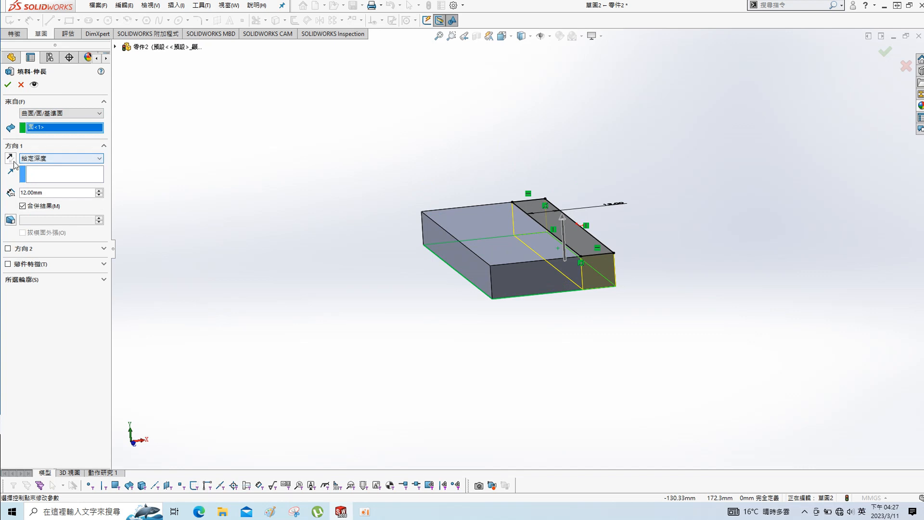
type("62")
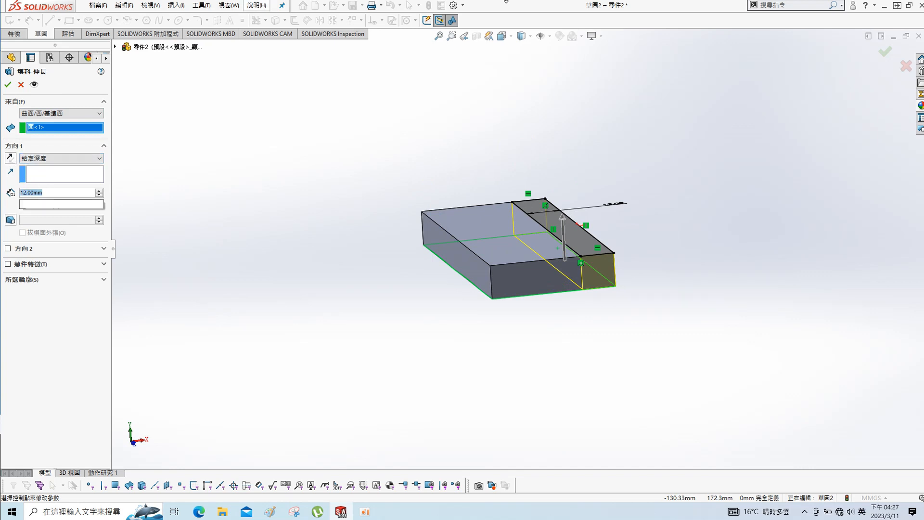
key("Return")
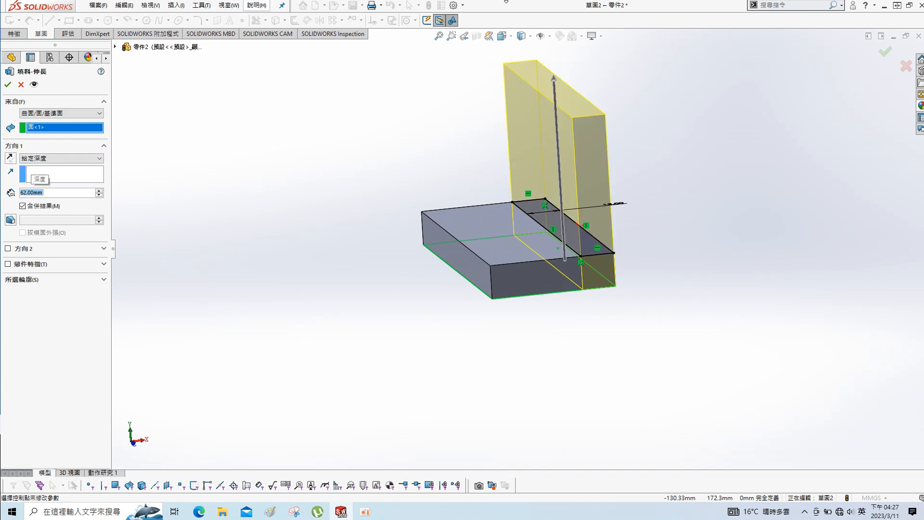
left_click(7, 84)
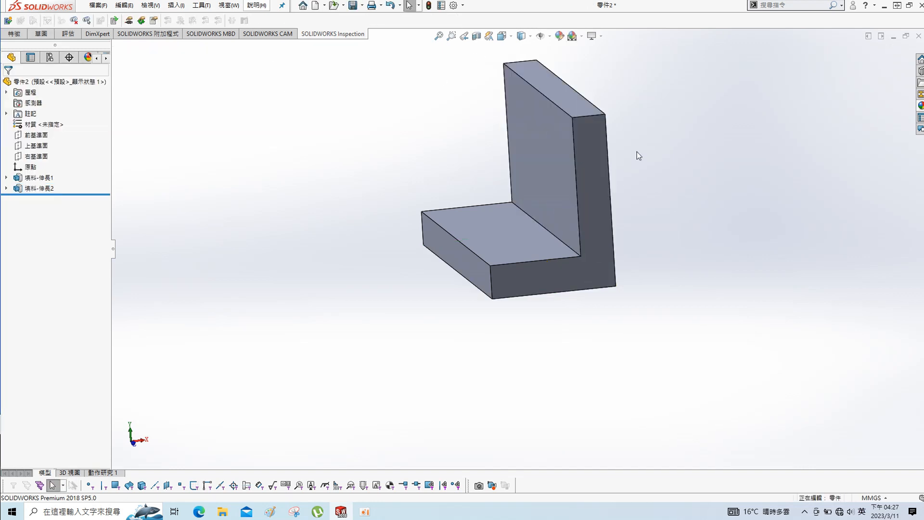
key("s")
left_click(679, 178)
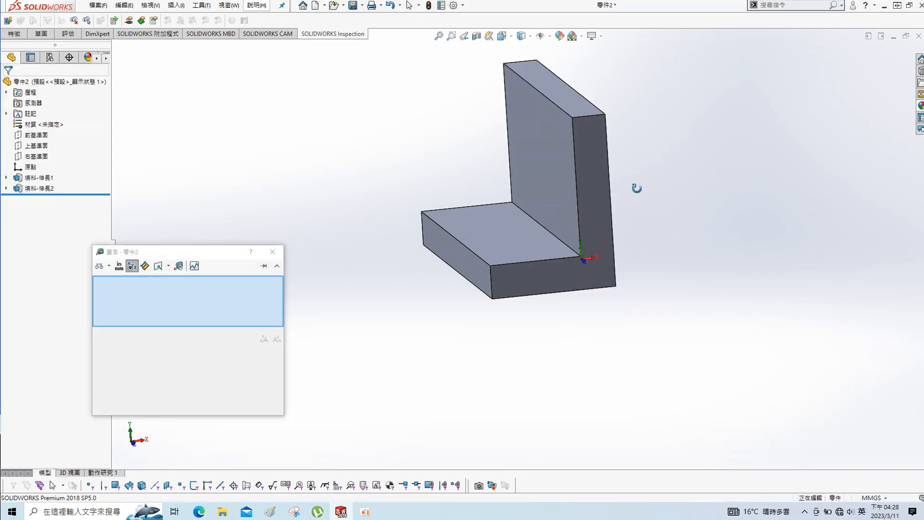
middle_click_drag(636, 188, 657, 215)
middle_click_drag(717, 187, 643, 125)
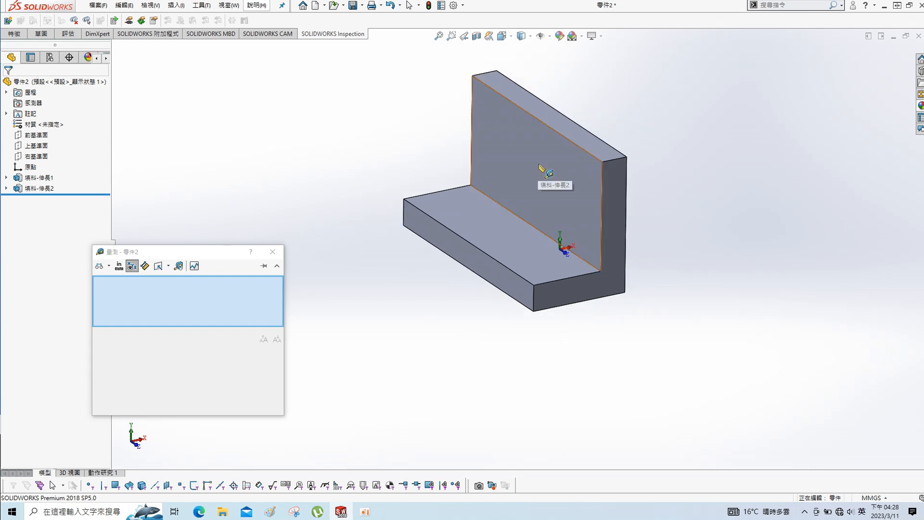
key("Escape")
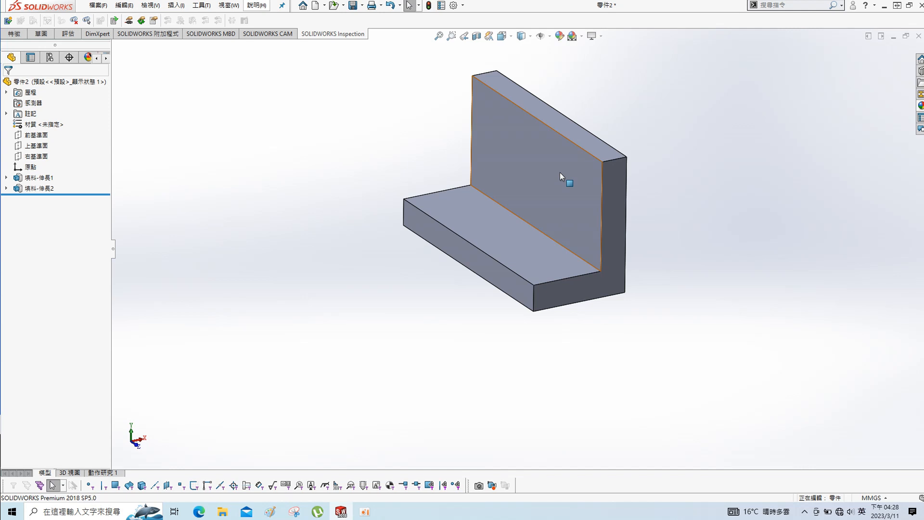
Fillet the two vertical corner edges at the base's front and the two upper corner edges of the wall with 12 mm radius.
key("s")
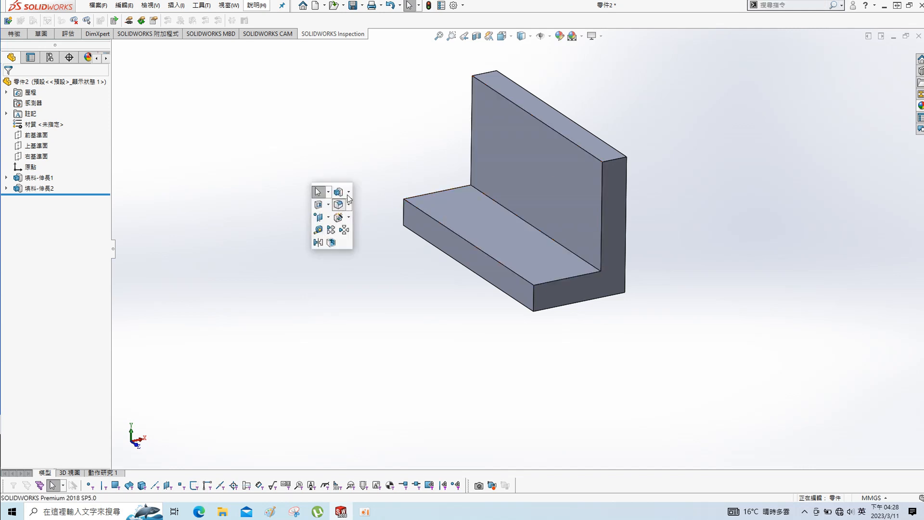
left_click(339, 204)
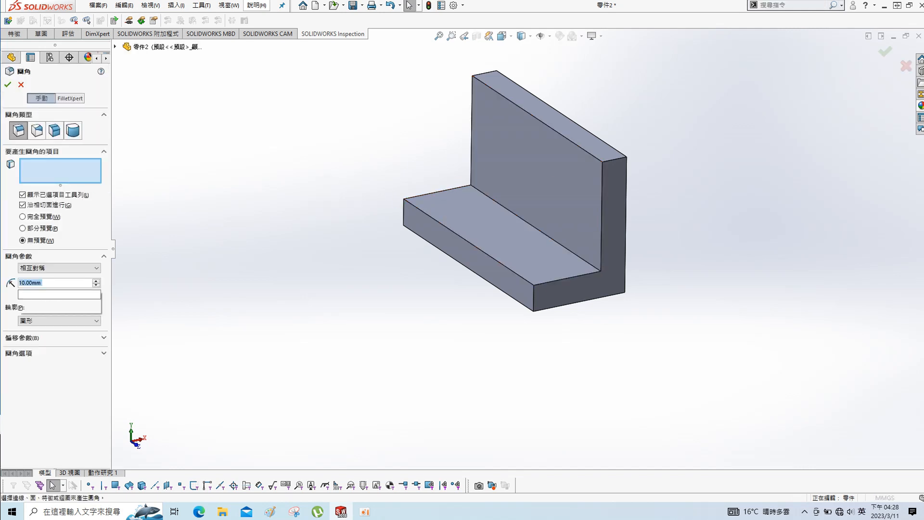
left_click(405, 222)
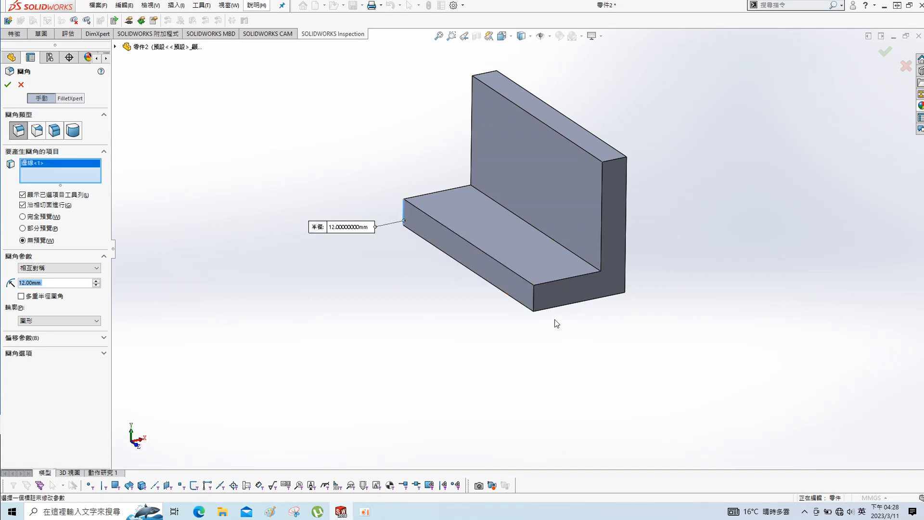
left_click(533, 301)
left_click(617, 160)
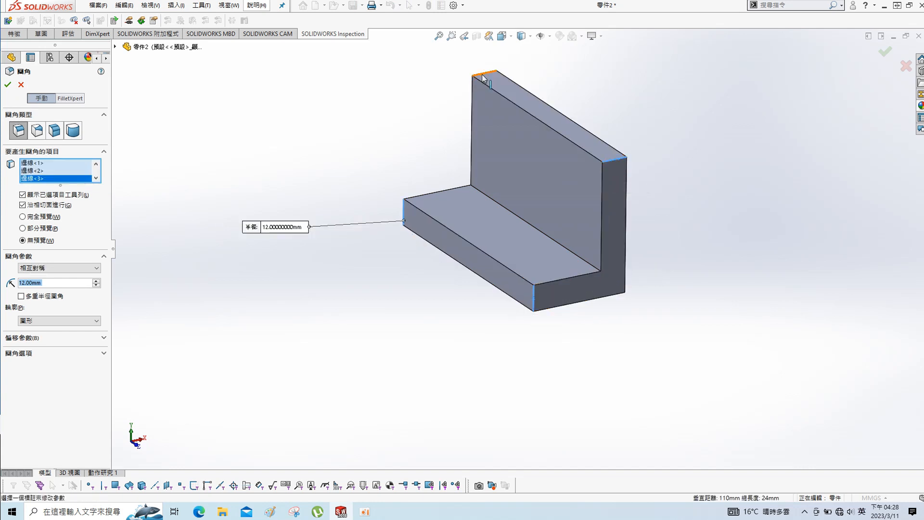
left_click(484, 72)
left_click(8, 84)
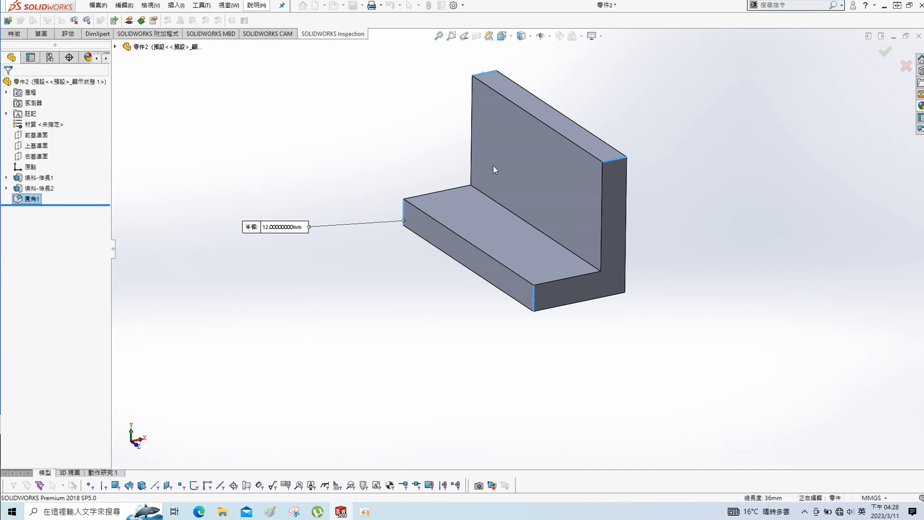
Sketch a closed tapered T profile on the wall's inner face, from top edge to base, with a 12.5 mm deep head and 24 mm wide bottom (about).
left_click(542, 192)
left_click(595, 166)
key("s")
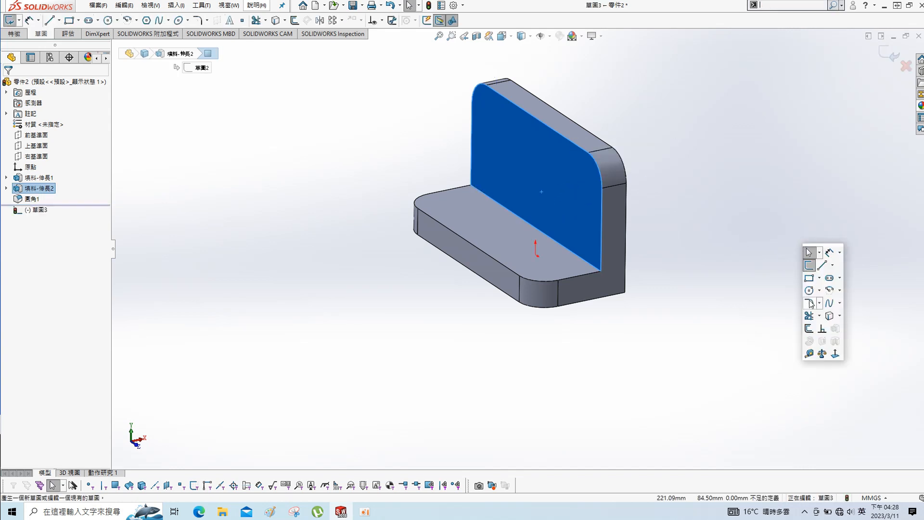
left_click(836, 354)
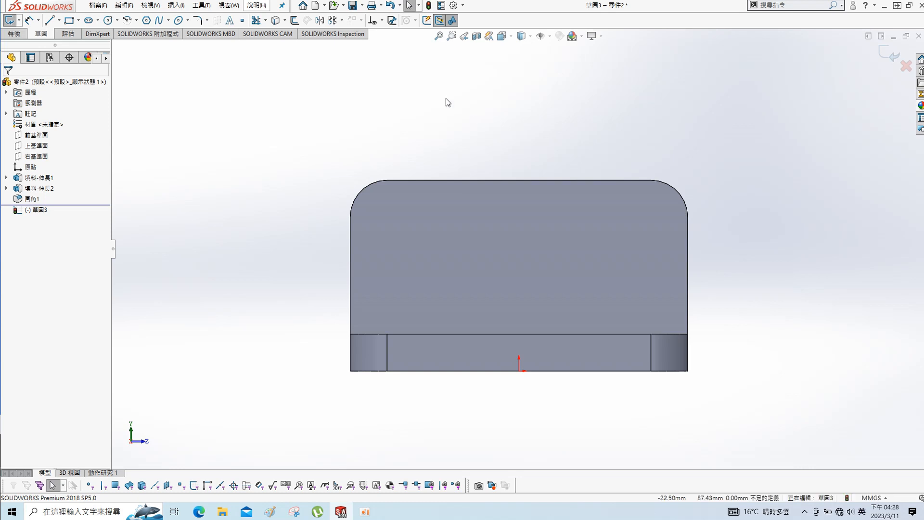
left_click(50, 22)
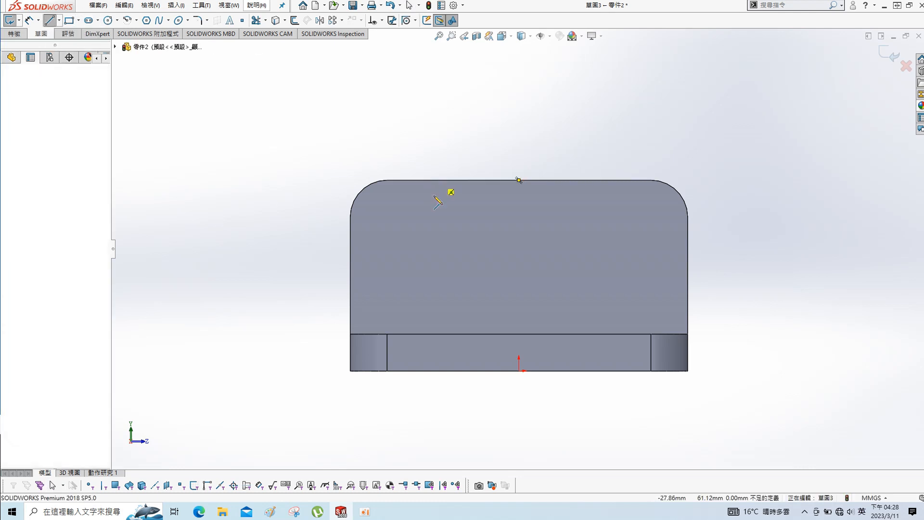
left_click(436, 180)
left_click(436, 219)
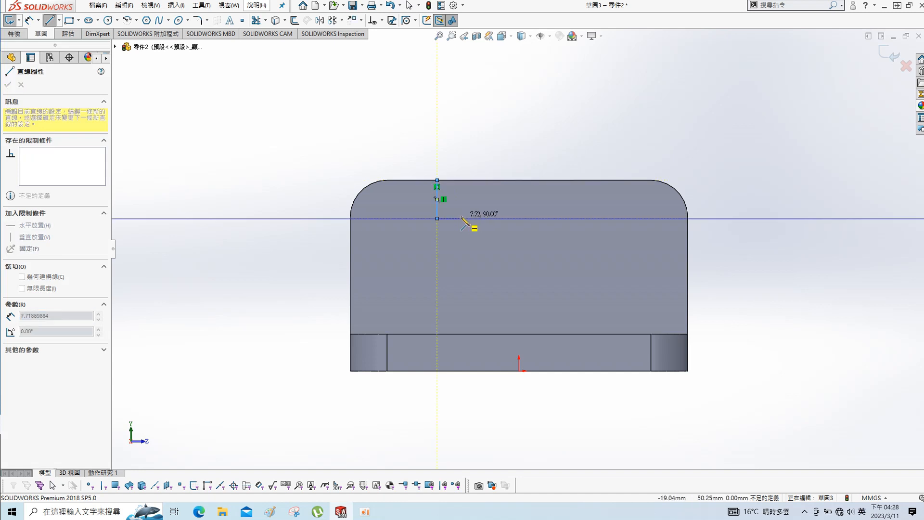
left_click(461, 218)
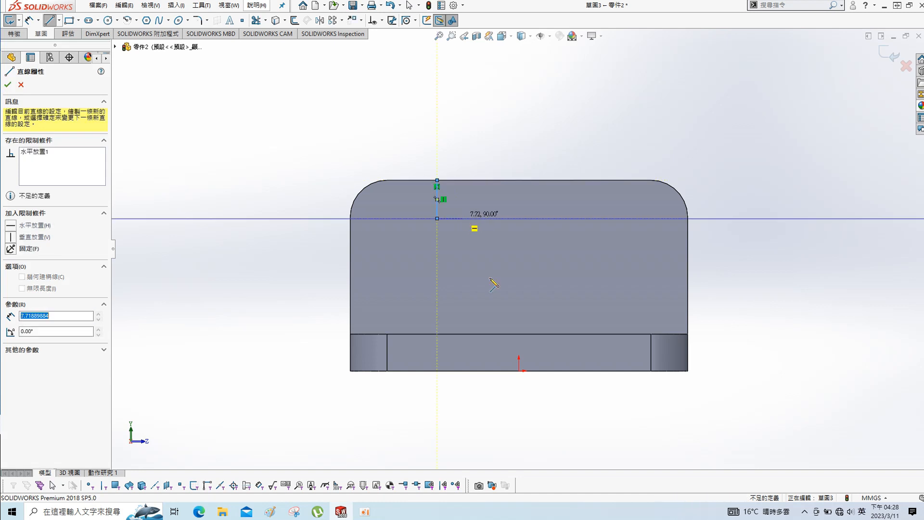
left_click(485, 334)
left_click(560, 334)
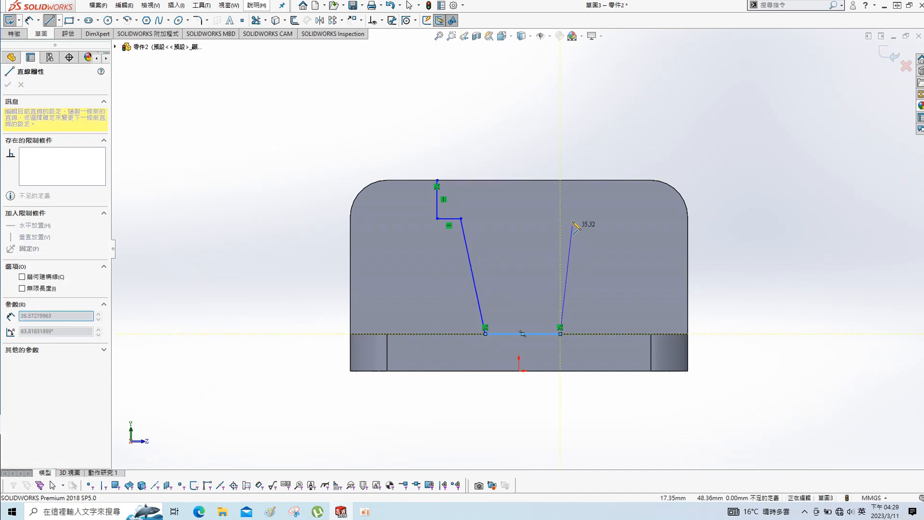
left_click(586, 218)
left_click(615, 218)
left_click(615, 181)
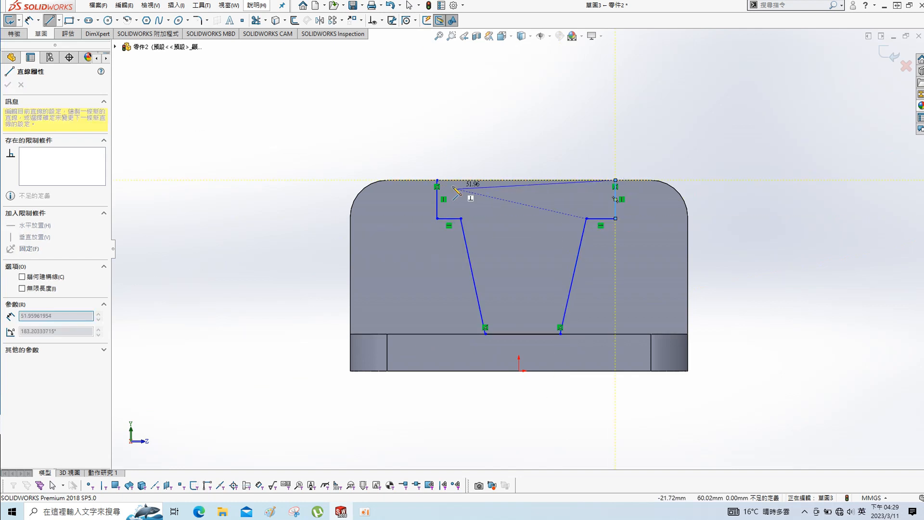
left_click(437, 180)
key("Escape")
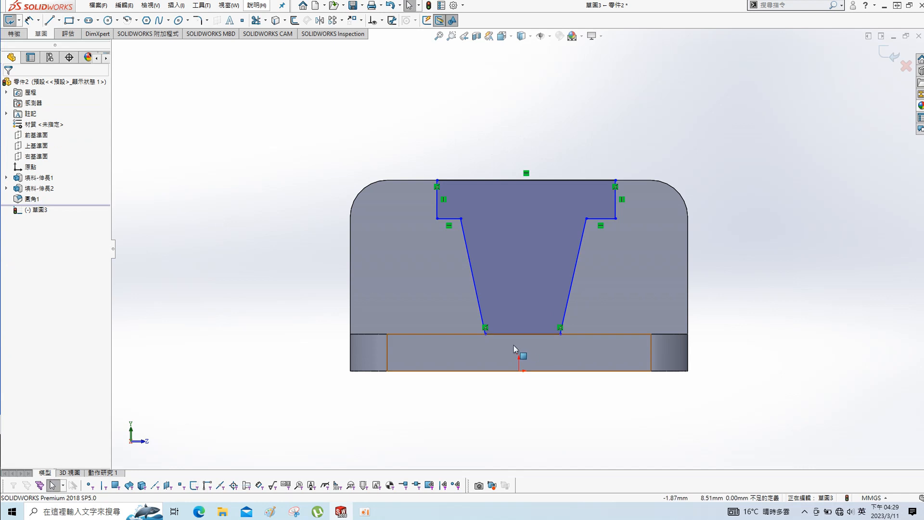
Align the midpoint of the profile's bottom line vertically with the origin.
right_click(564, 332)
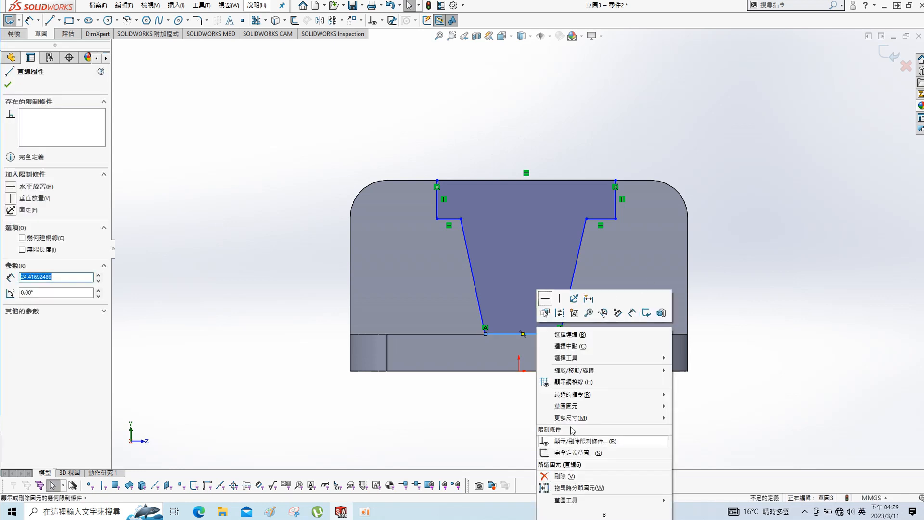
left_click(570, 346)
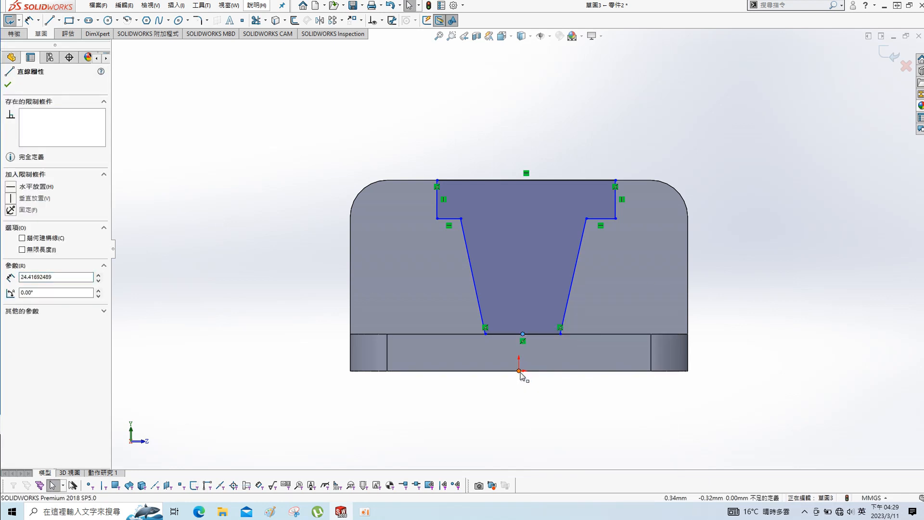
left_click(519, 371, "ctrl")
left_click(29, 253)
left_click(509, 132)
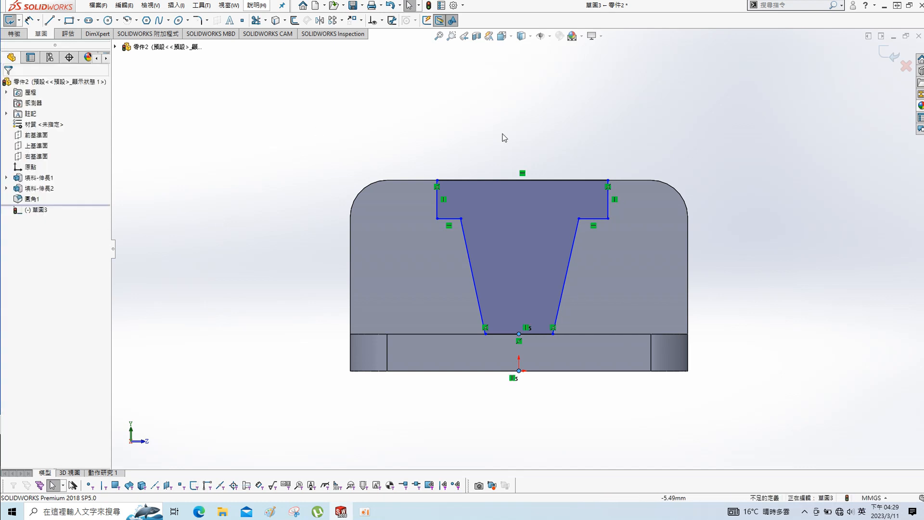
Constrain the two short horizontal shoulder lines of the profile to equal length and collinear.
left_click(448, 219)
left_click(596, 219, "ctrl")
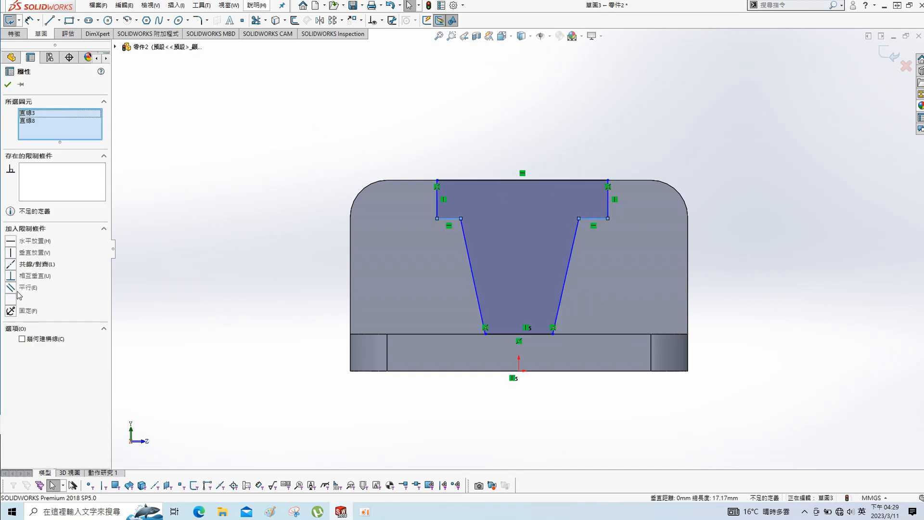
left_click(10, 300)
left_click(270, 124)
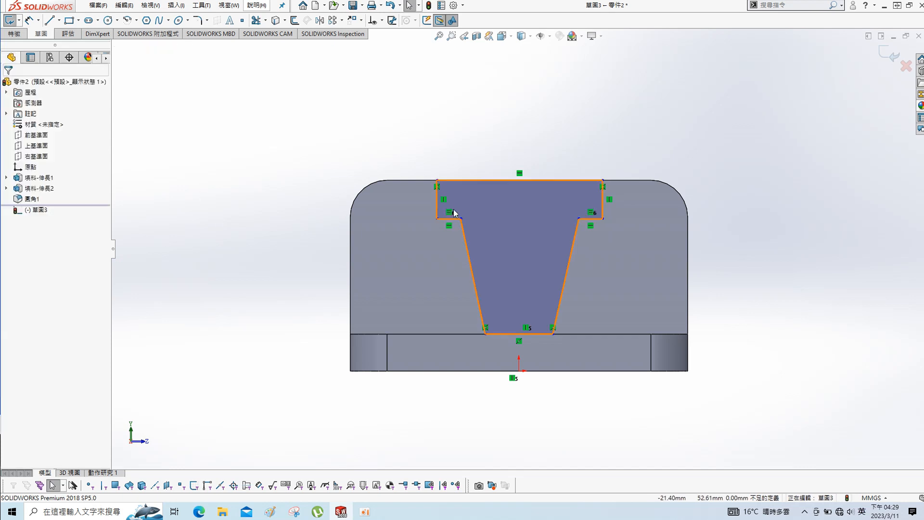
left_click(588, 219)
left_click(448, 219, "ctrl")
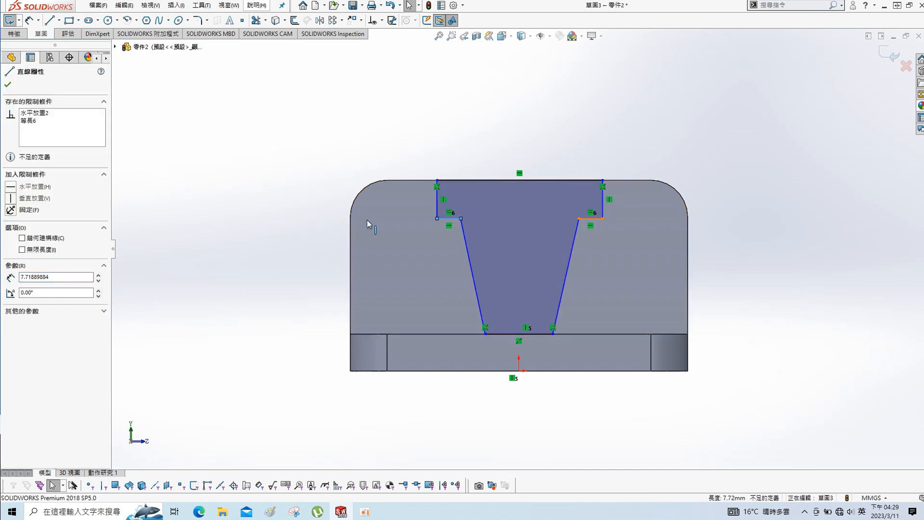
left_click(11, 265)
left_click(538, 140)
Dimension the profile's bottom line to 22 mm.
key("s")
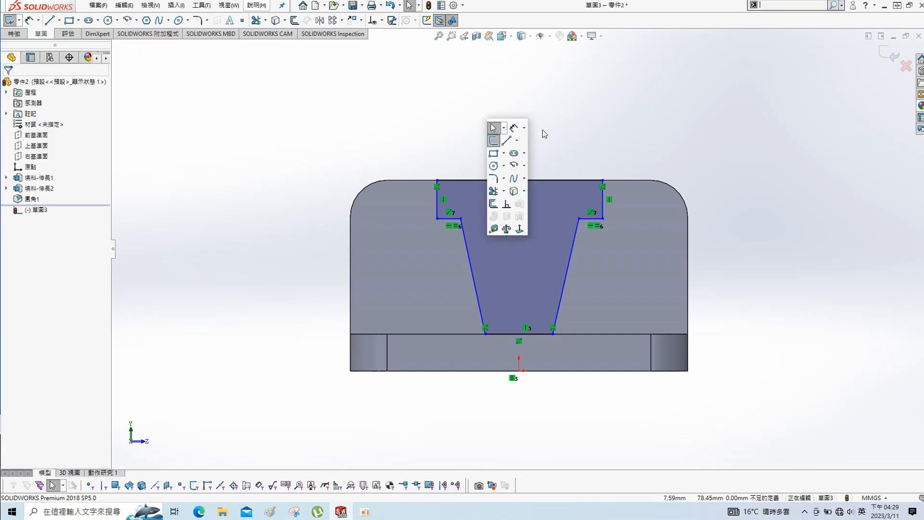
left_click(516, 128)
left_click(536, 341)
left_click(539, 405)
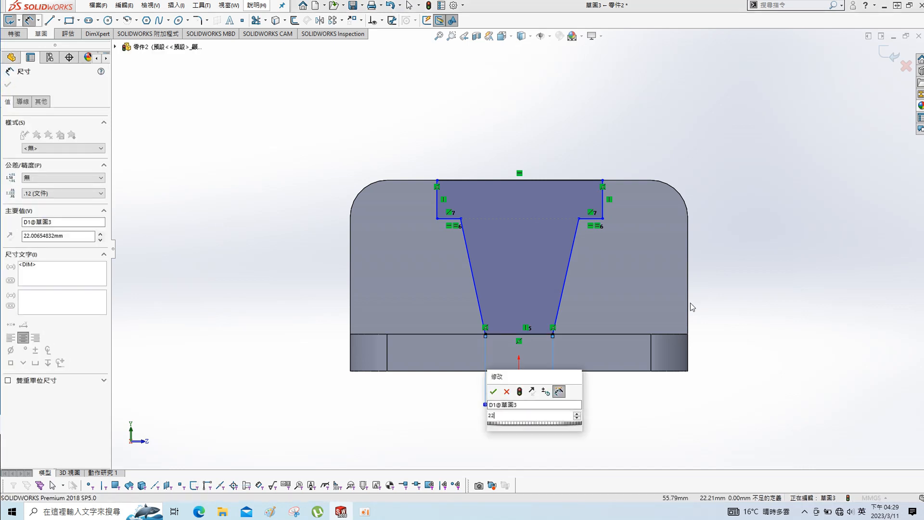
type("22")
key("Return")
Dimension the distance between the upper ends of the two slanted lines to 40 mm.
left_click(578, 220)
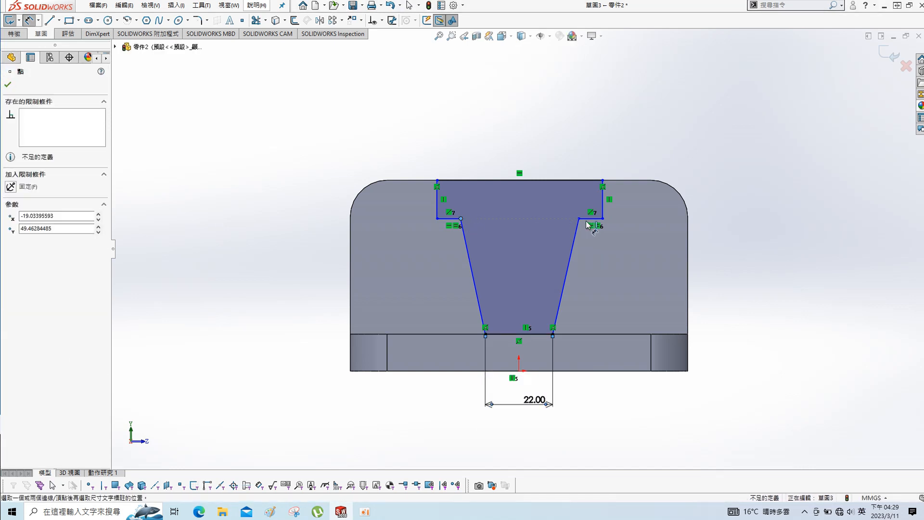
left_click(580, 220)
left_click(604, 282)
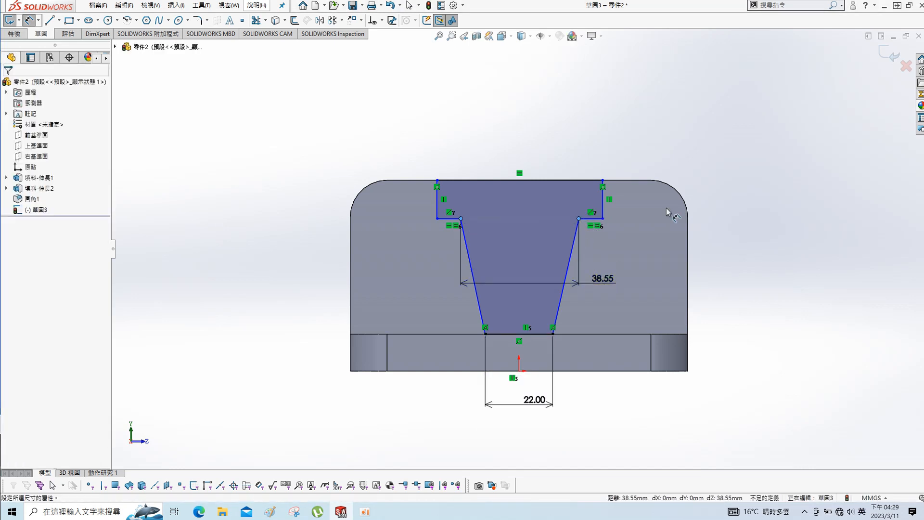
type("40")
key("Return")
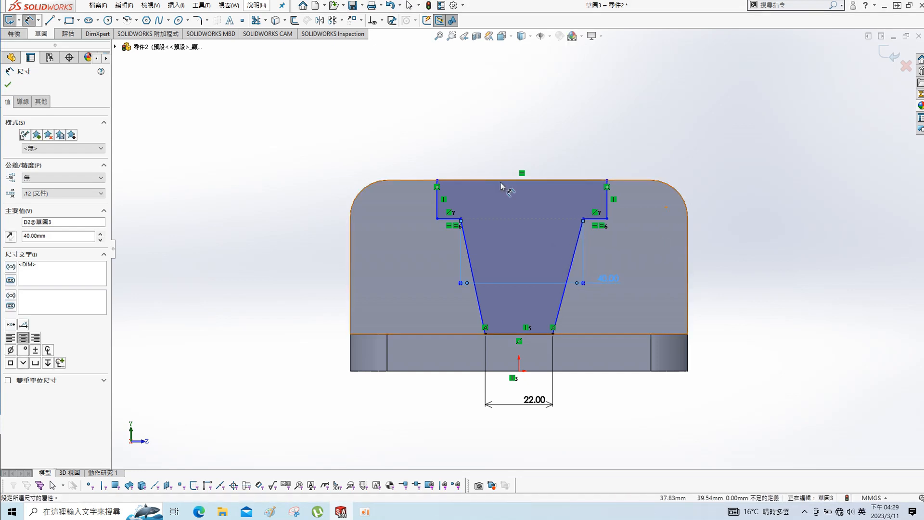
left_click(592, 97)
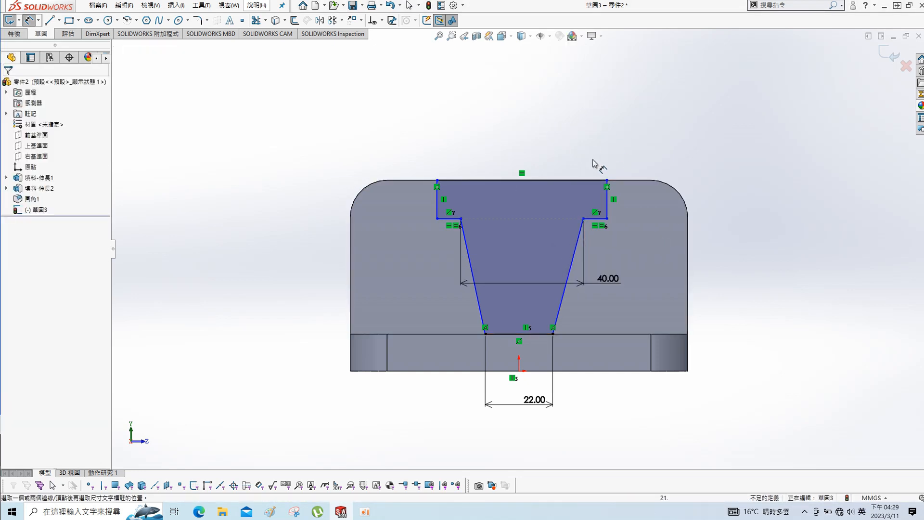
key("Escape")
Constrain the profile's two slanted side lines to equal length.
left_click(481, 318)
left_click(557, 319, "ctrl")
left_click(9, 300)
left_click(630, 98)
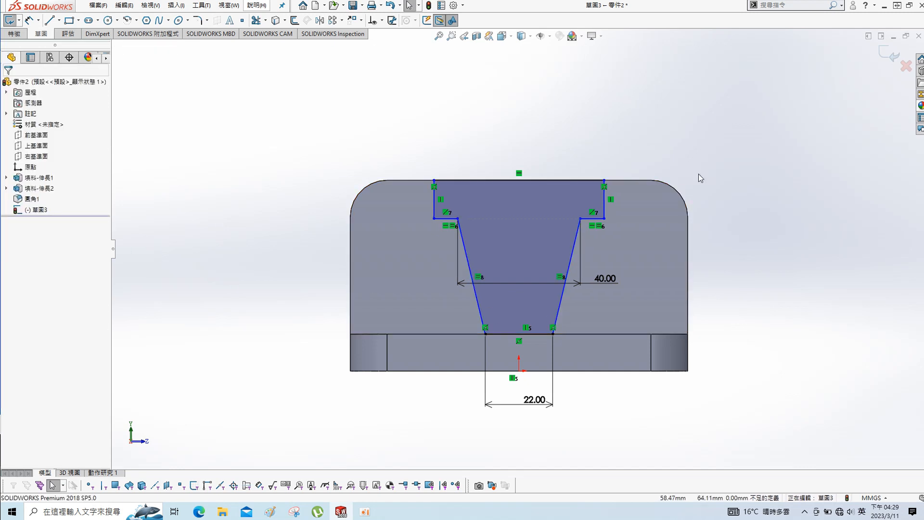
Dimension the vertical side of the profile's T-shaped head to 10 mm.
key("s")
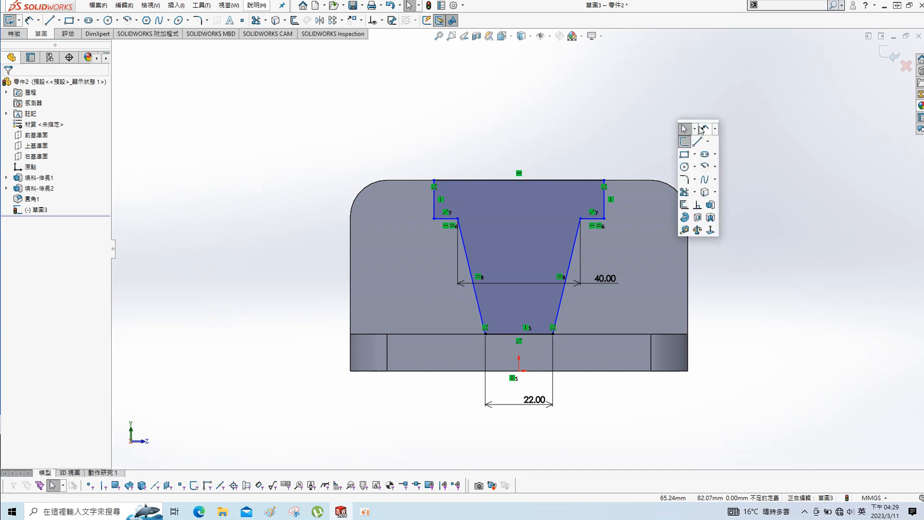
left_click(702, 130)
left_click(604, 202)
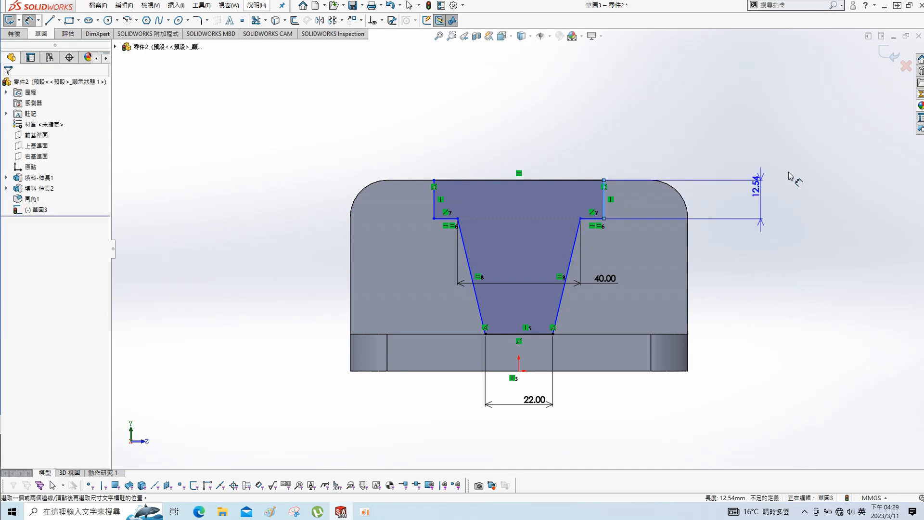
left_click(760, 211)
type("10")
key("Return")
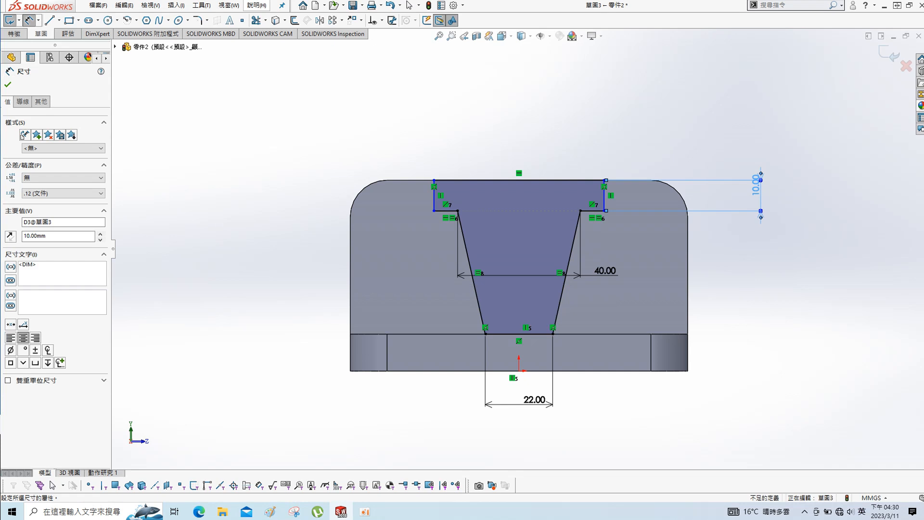
Dimension the profile's top line to 50 mm.
left_click(515, 183)
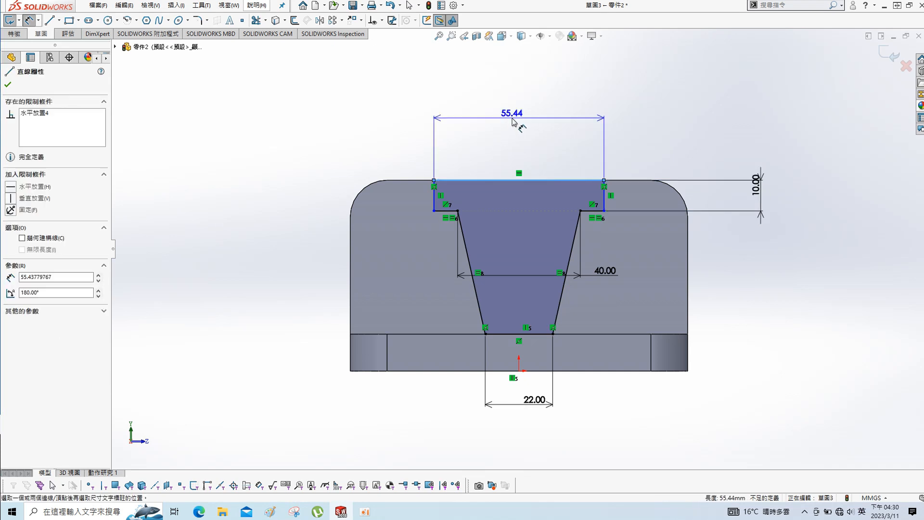
left_click(514, 121)
type("50")
key("Return")
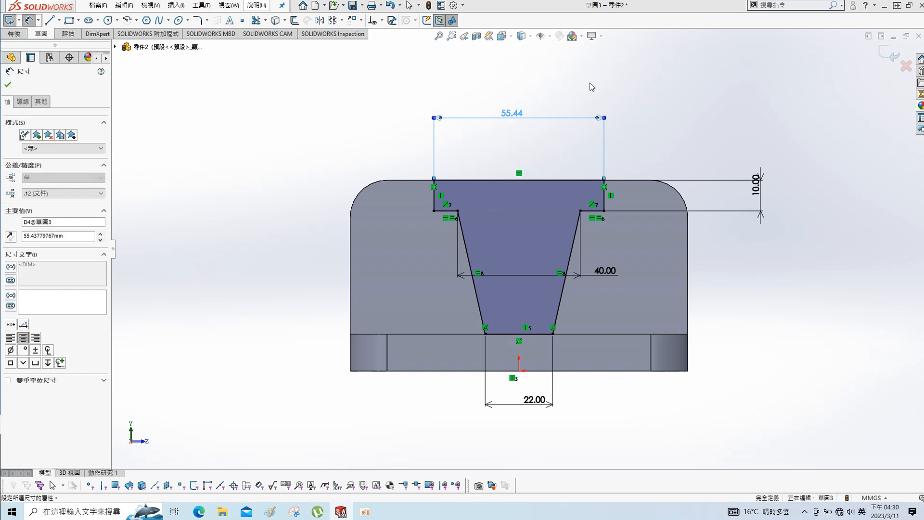
left_click(687, 118)
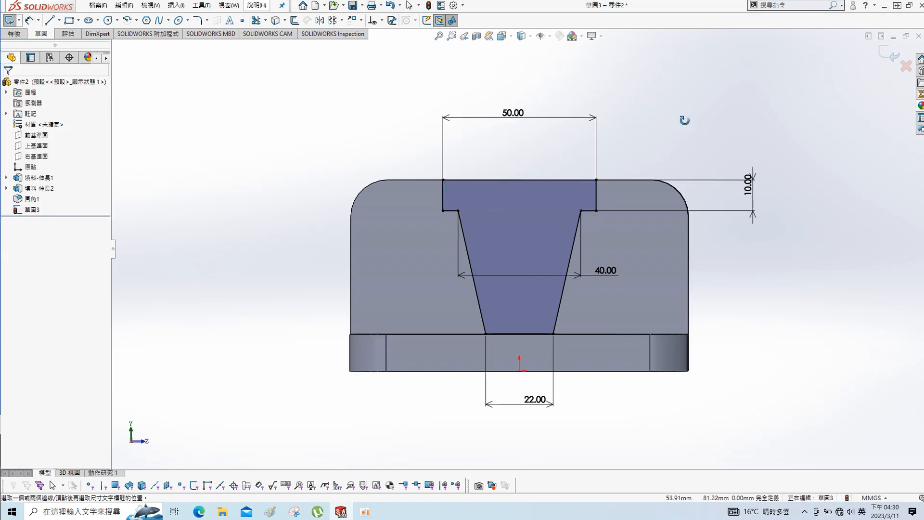
Extrude the tapered T profile 23 mm outward from the wall over the base, with the result merged.
key("ctrl+7")
key("s")
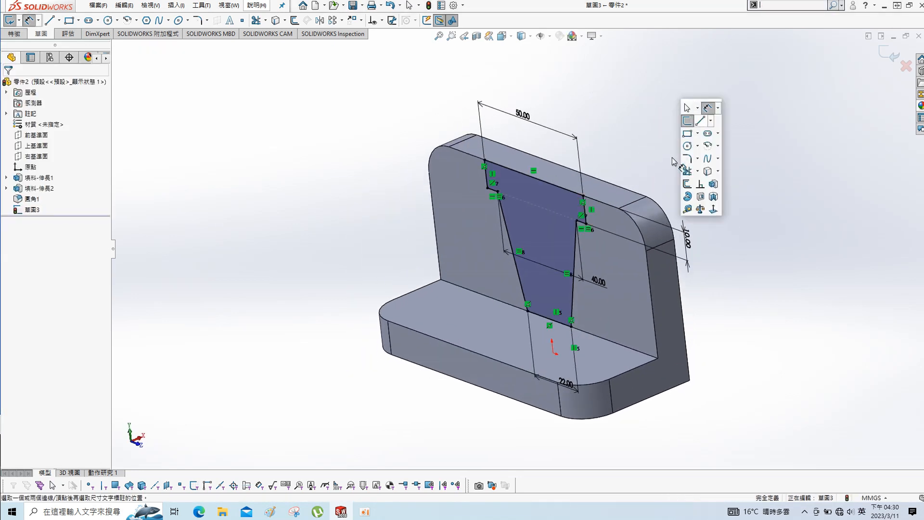
left_click(714, 188)
type("23")
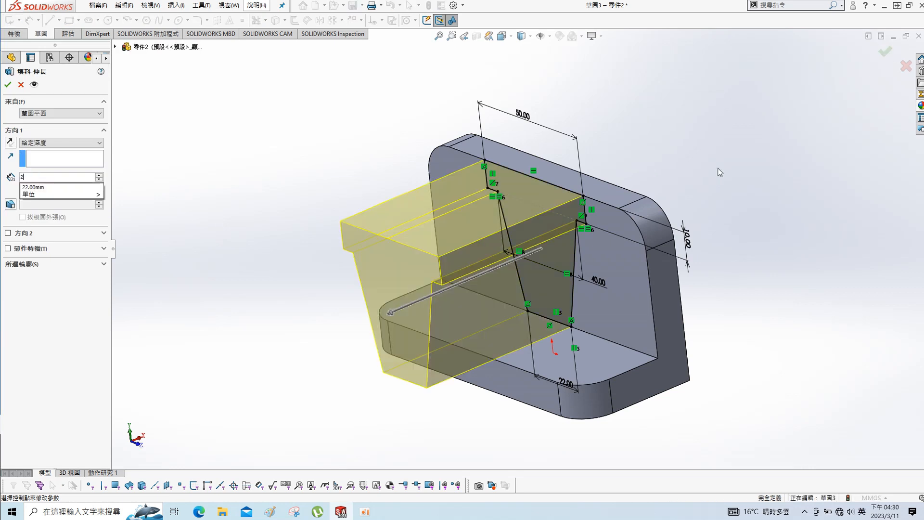
key("Return")
left_click(7, 84)
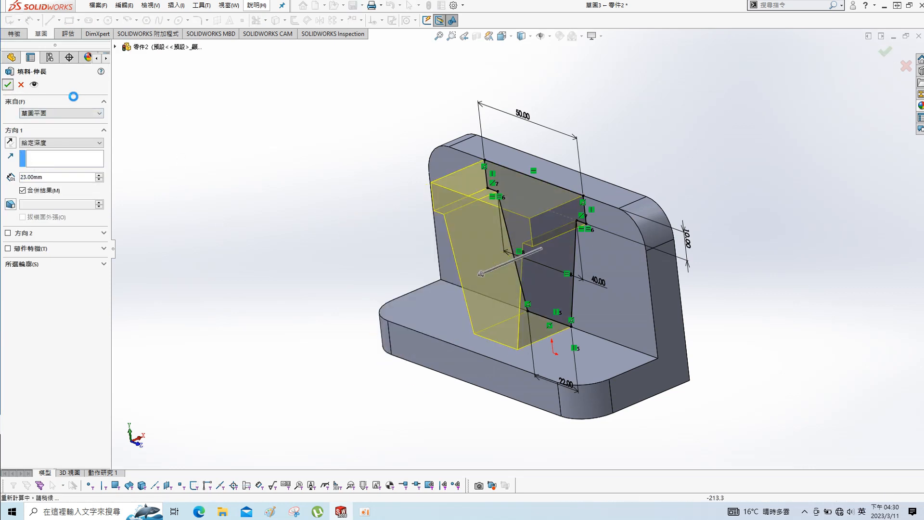
On the front face of the T-shaped block, sketch a circle of about 14.5 mm radius centred on the top edge's midpoint.
left_click(464, 229)
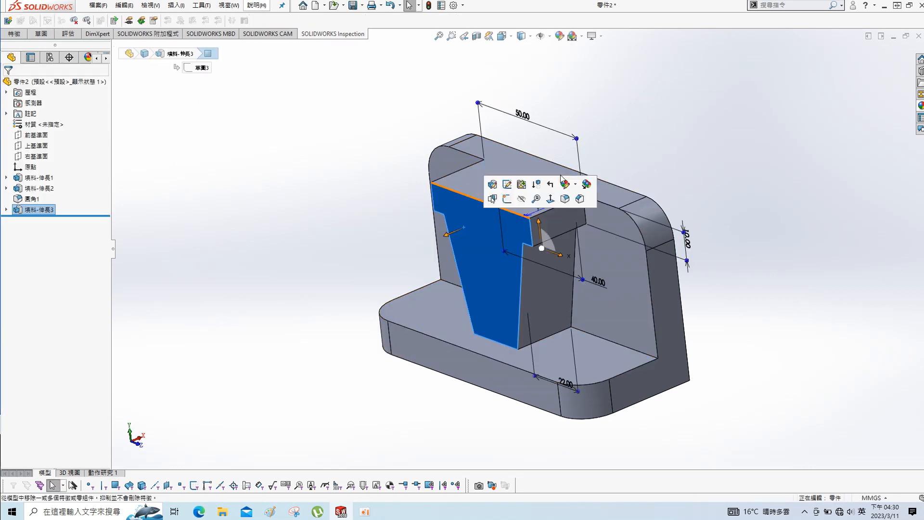
left_click(508, 201)
key("s")
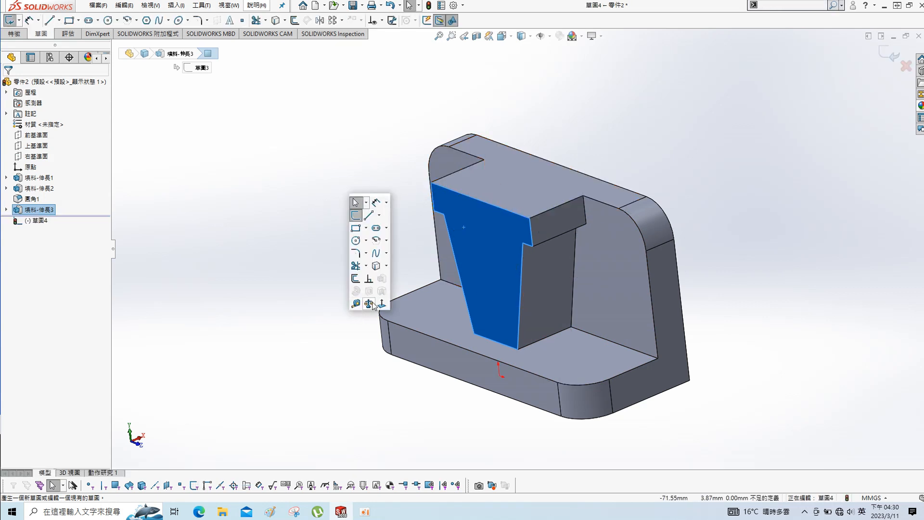
left_click(381, 303)
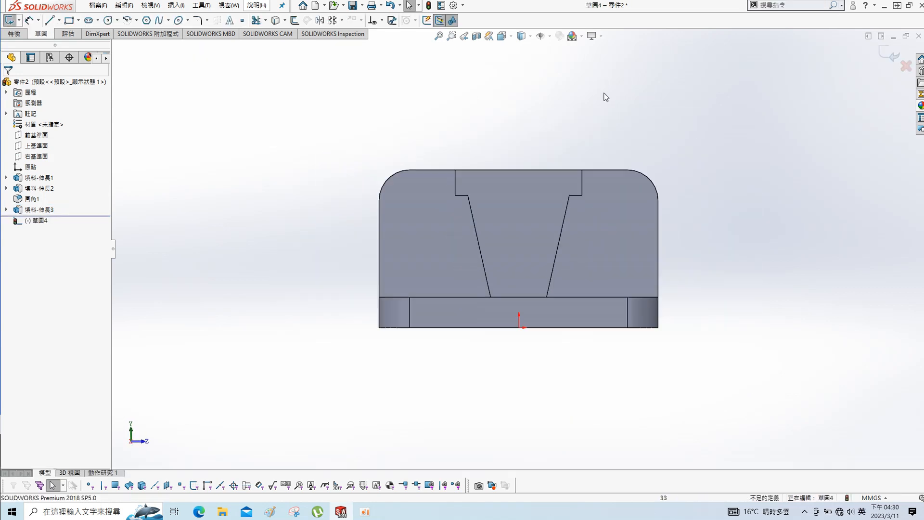
left_click(659, 111)
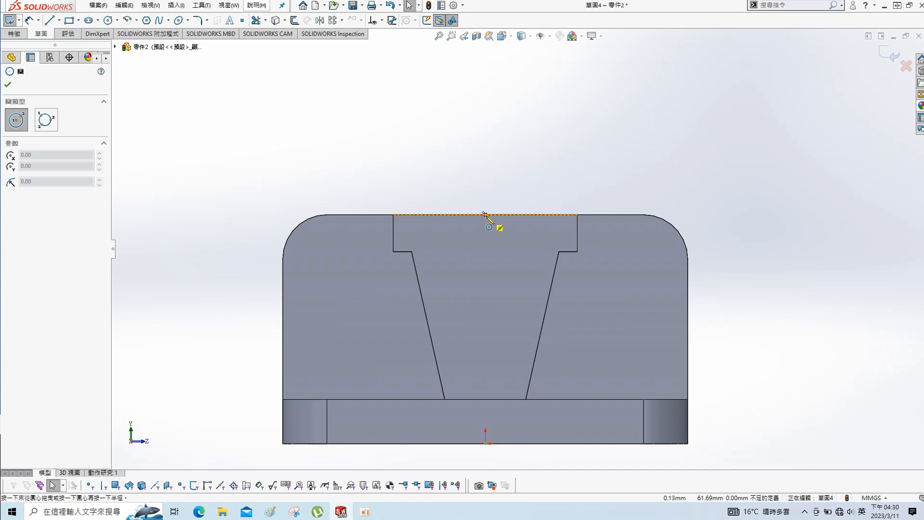
left_click(485, 215)
left_click(485, 161)
key("s")
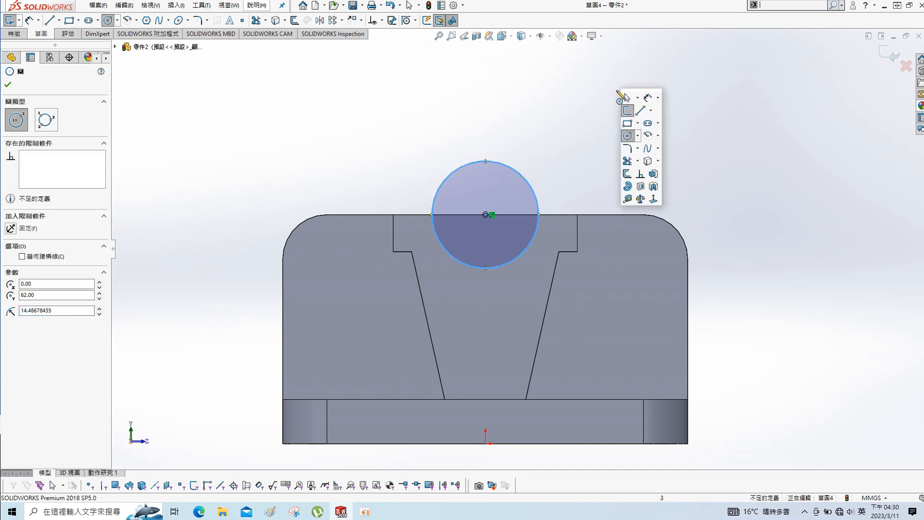
Dimension the circle's diameter to 30 mm.
left_click(648, 98)
left_click(536, 196)
left_click(573, 137)
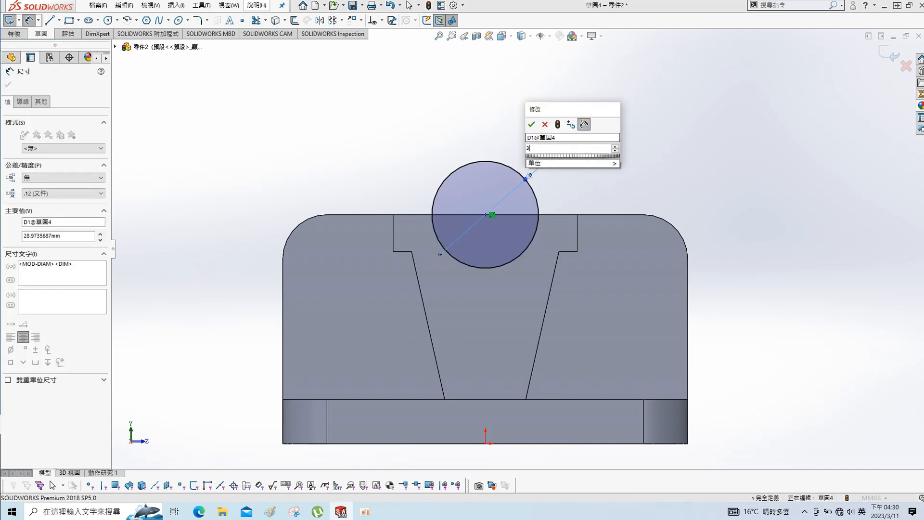
key("Return")
left_click(681, 171)
Cut the 30 mm circle through all of the T-shaped block and the wall.
scroll(682, 171, "up", 1)
middle_click_drag(682, 172, 647, 227)
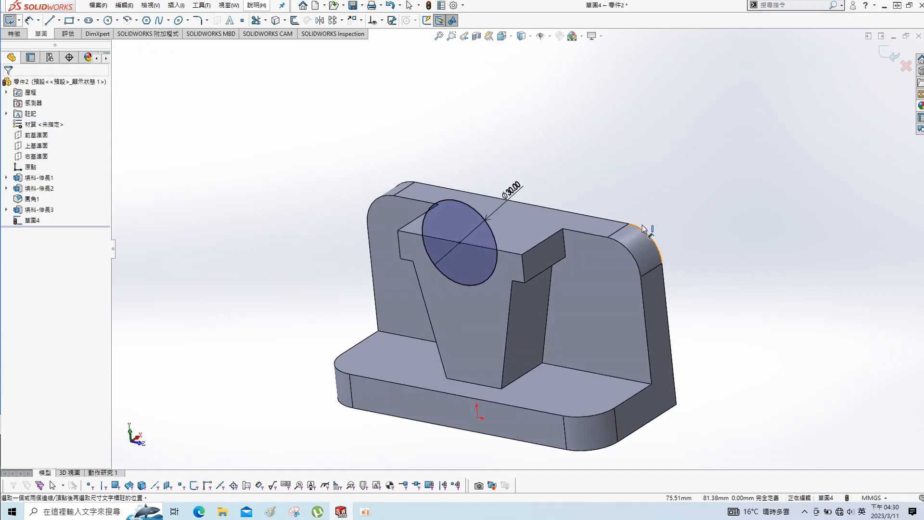
key("s")
left_click(678, 271)
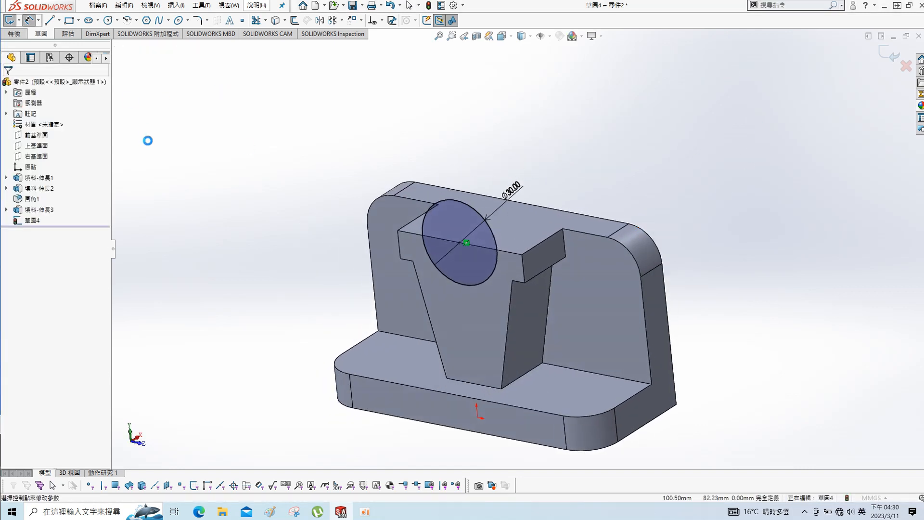
left_click(80, 143)
left_click(39, 156)
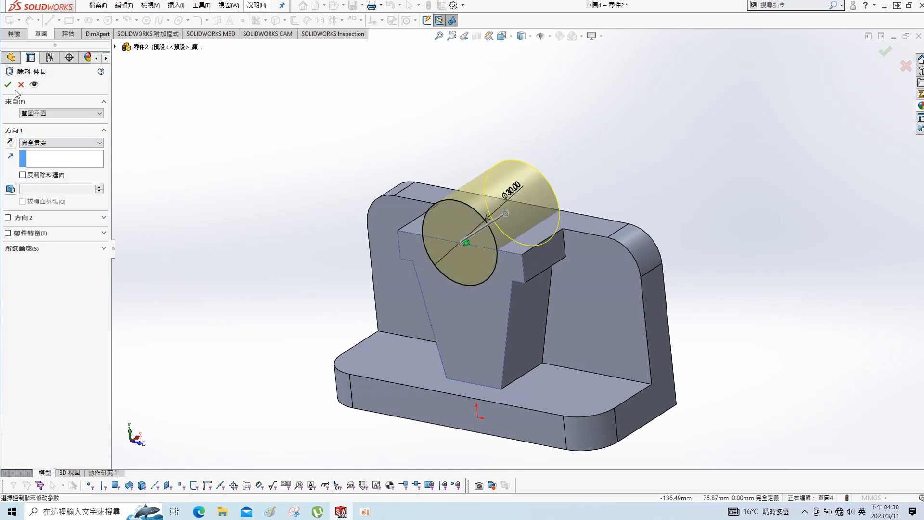
left_click(9, 85)
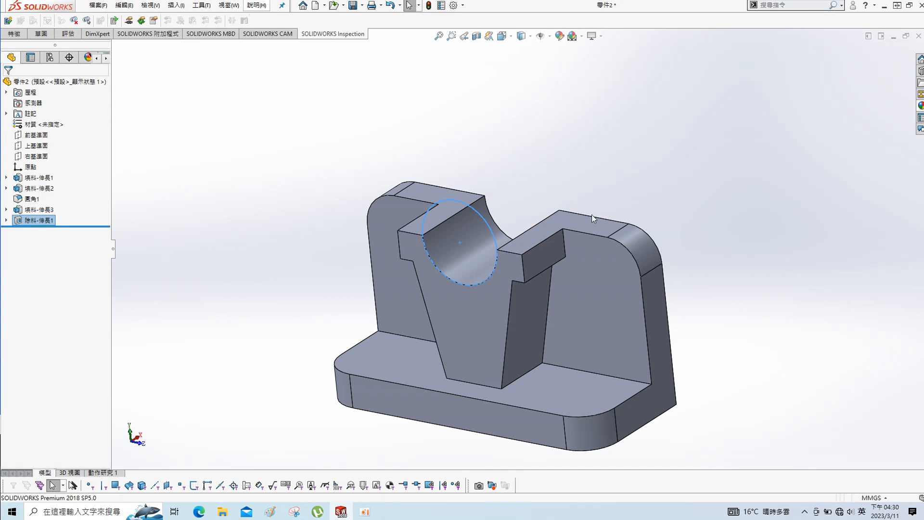
On the base's front face, sketch a rectangle about 60 mm wide and 8.4 mm high, starting on the bottom edge.
left_click(476, 418)
left_click(520, 391)
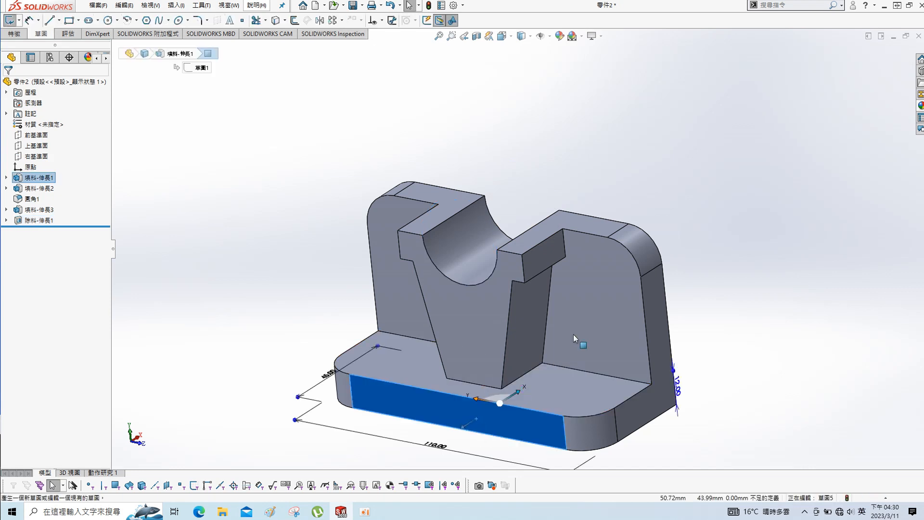
key("s")
left_click(454, 283)
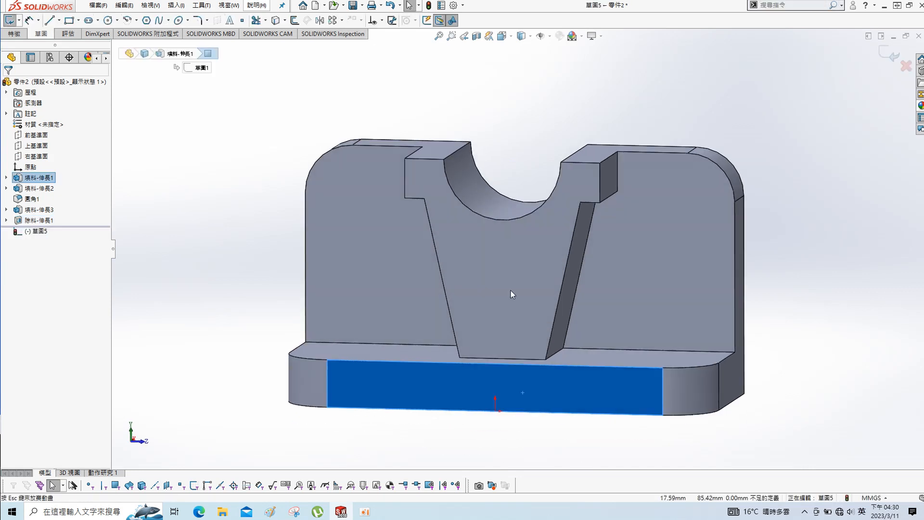
left_click(69, 20)
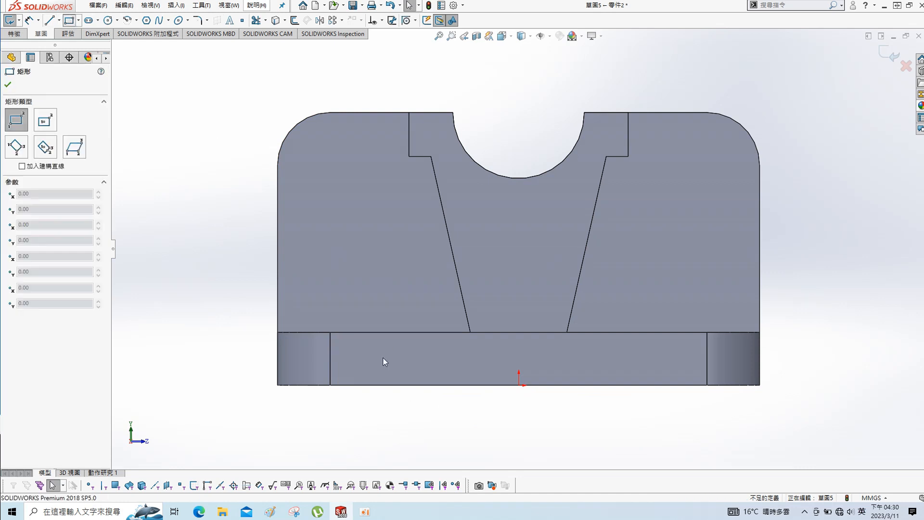
left_click(392, 385)
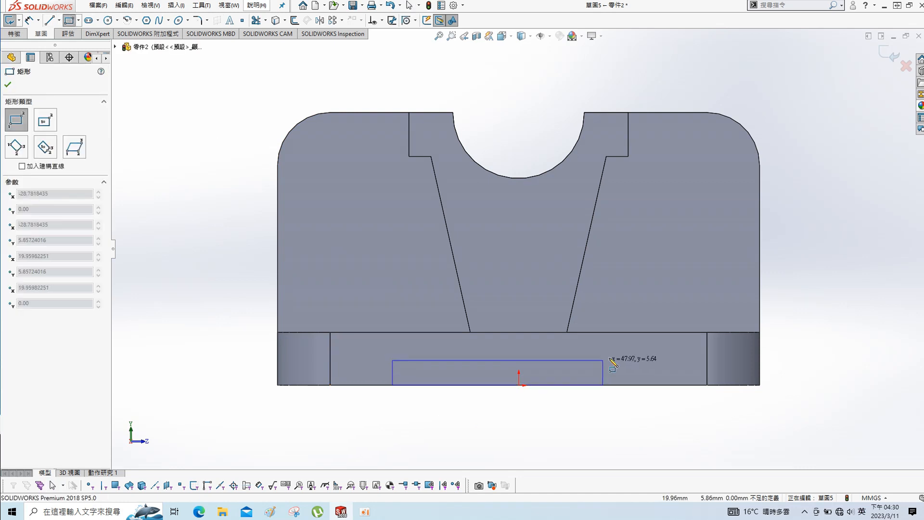
left_click(656, 348)
key("Escape")
Centre the rectangle by aligning its top line's midpoint vertically with the origin.
left_click(565, 349)
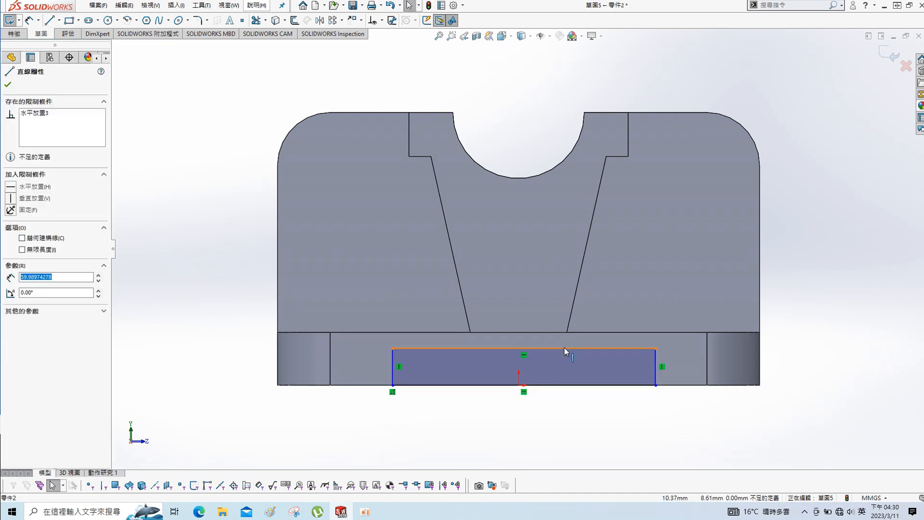
right_click(564, 347)
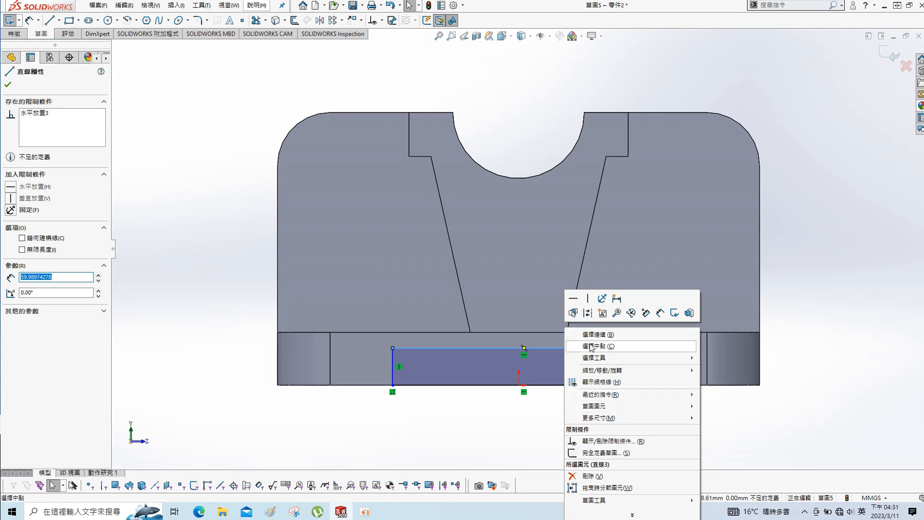
left_click(594, 347)
left_click(522, 387, "ctrl")
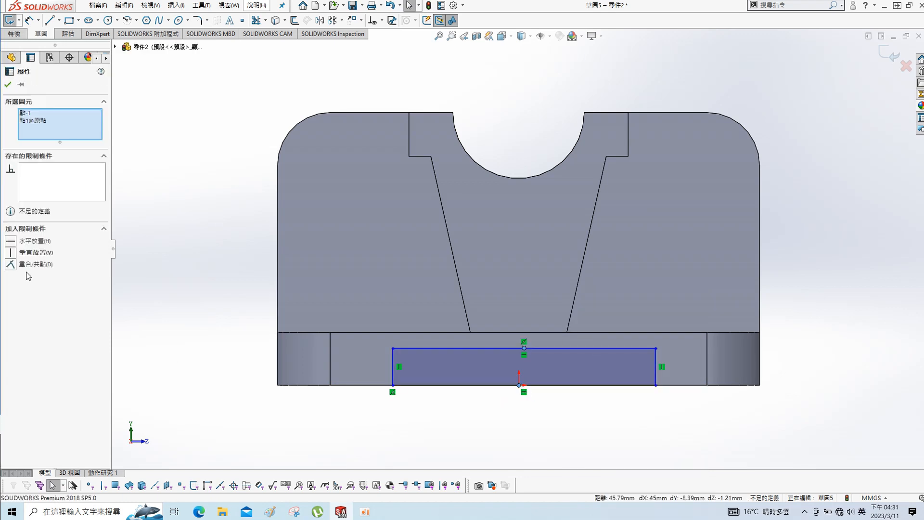
left_click(11, 263)
left_click(351, 423)
Dimension the rectangle's bottom line to 60 mm.
key("s")
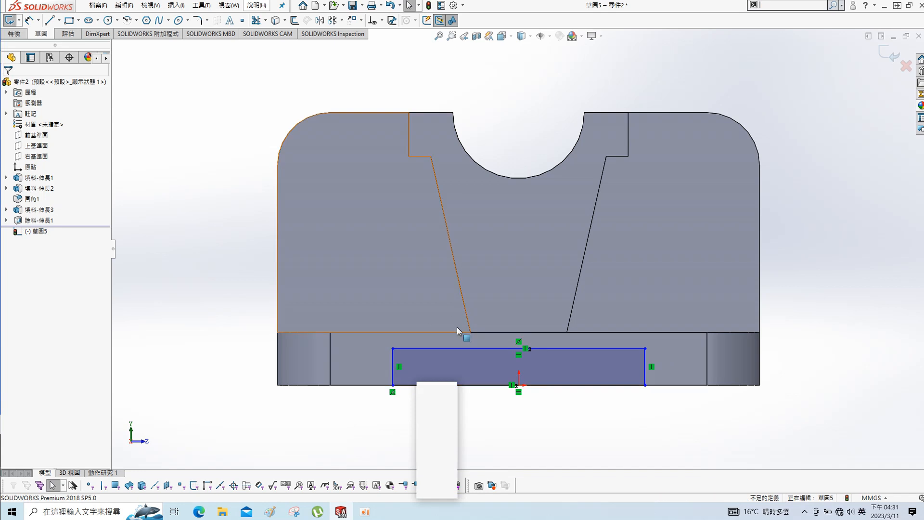
left_click(443, 390)
left_click(448, 385)
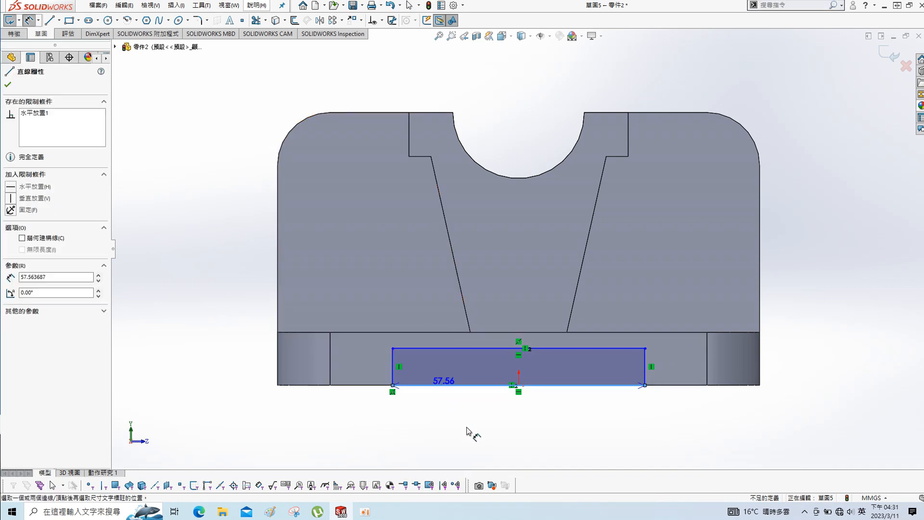
left_click(467, 427)
type("60")
key("Return")
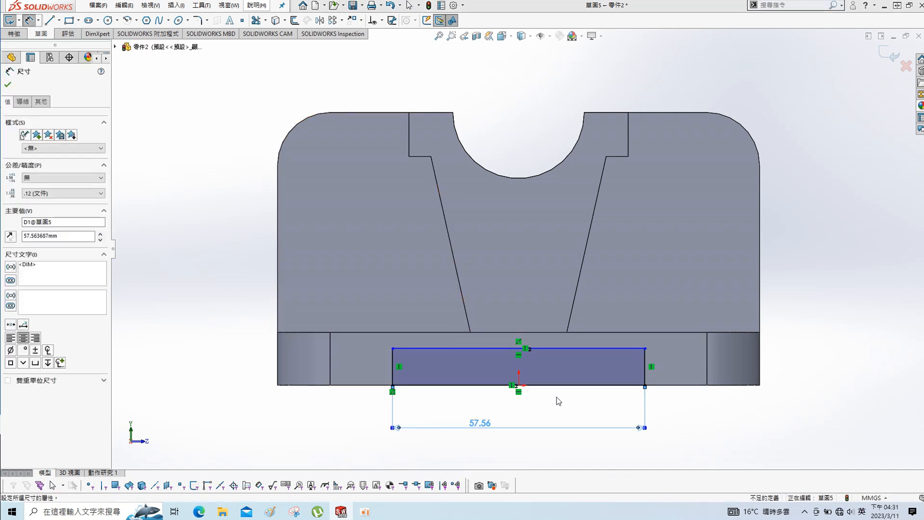
Dimension the distance from the rectangle's top line to the base's upper edge as 6 mm.
left_click(590, 348)
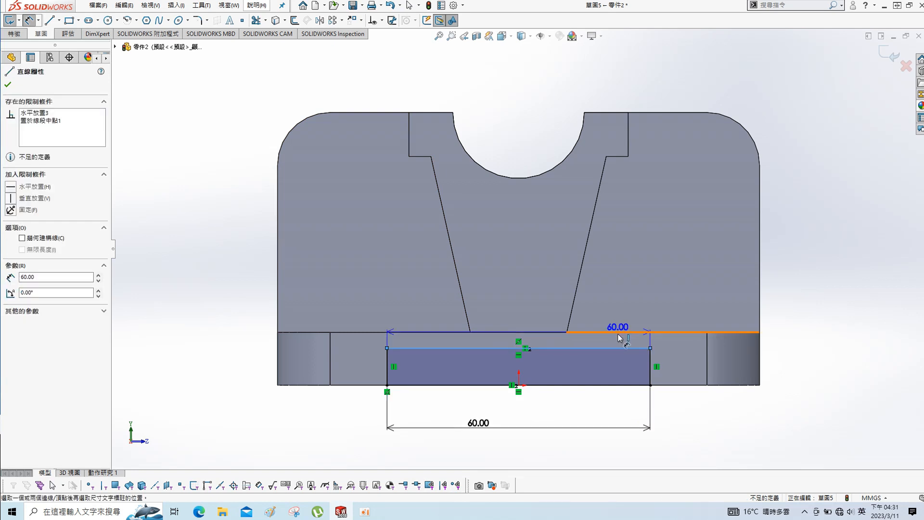
left_click(619, 332)
left_click(846, 332)
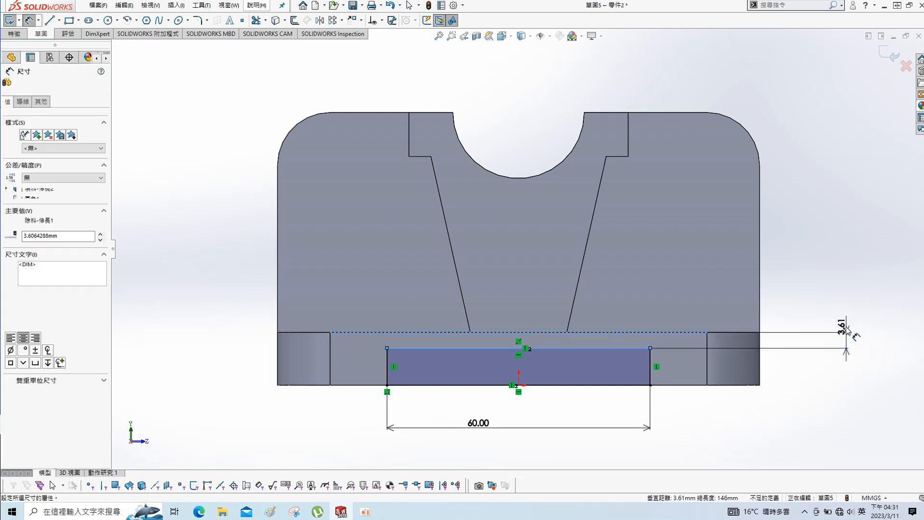
key("Return")
left_click(718, 443)
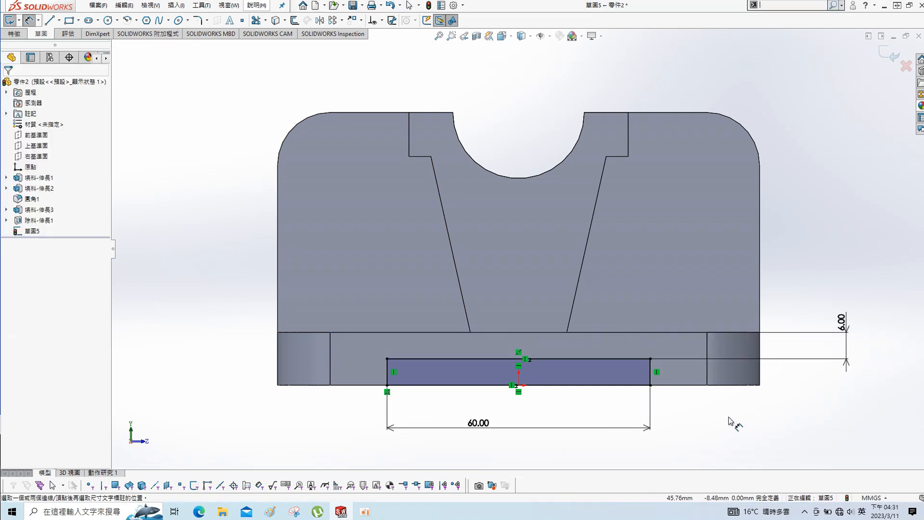
Cut the rectangle through all to form the slot beneath the base.
key("s")
left_click(752, 480)
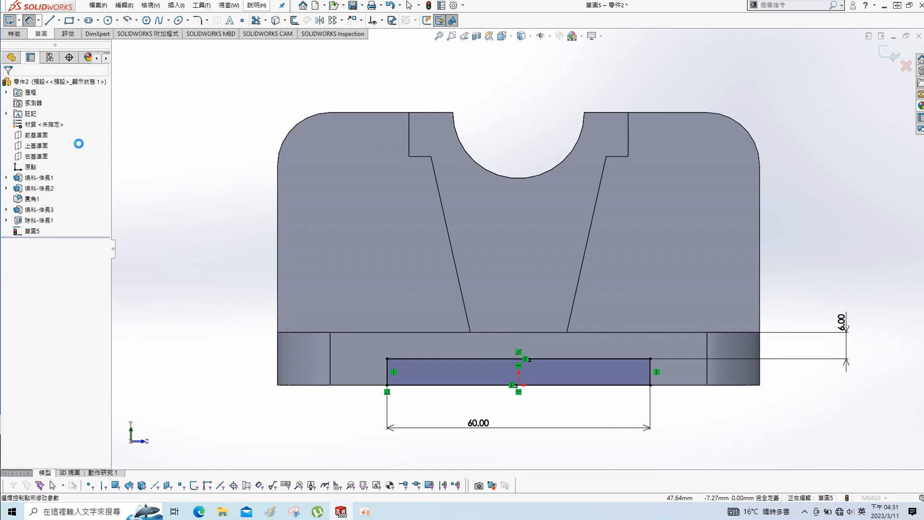
left_click(61, 142)
left_click(53, 157)
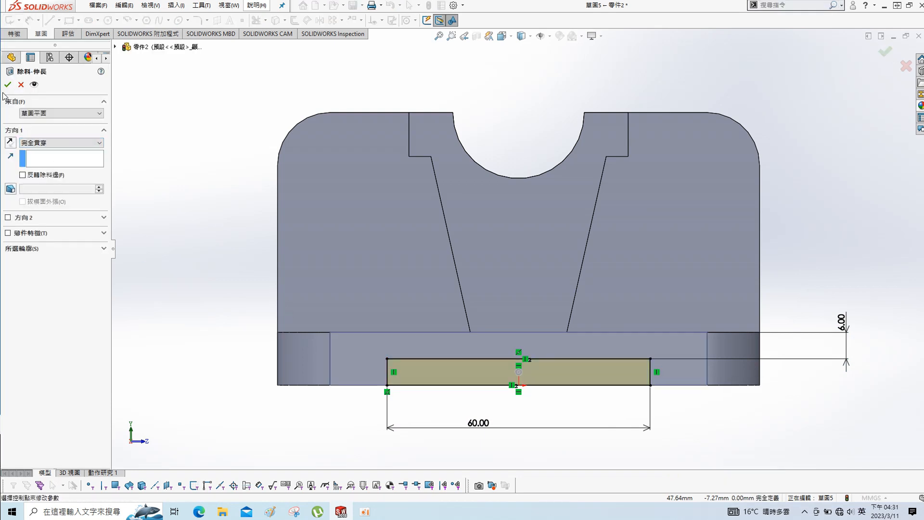
key("Return")
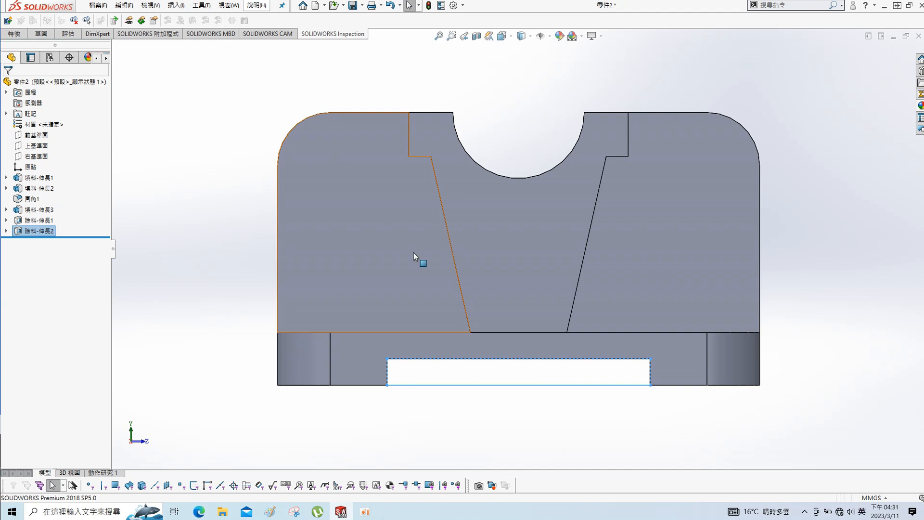
Set up a Hole Wizard hole of the plain hole type, JIS dowel hole, size Ø12.0, through all.
key("f")
middle_click_drag(581, 218, 591, 261)
left_click(674, 249)
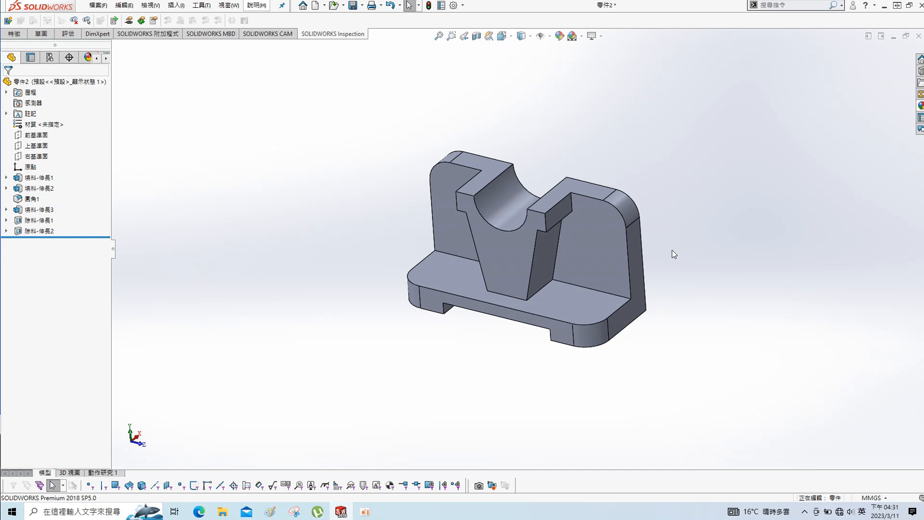
key("s")
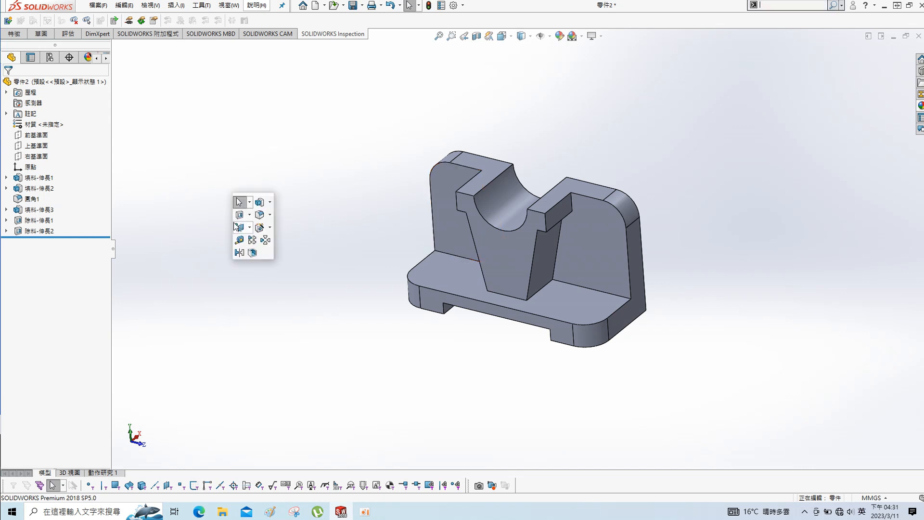
left_click(260, 229)
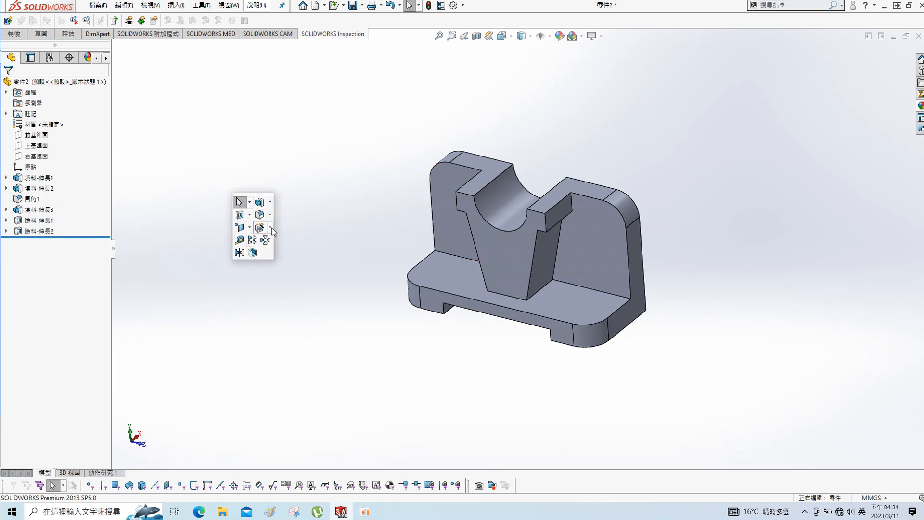
left_click(279, 240)
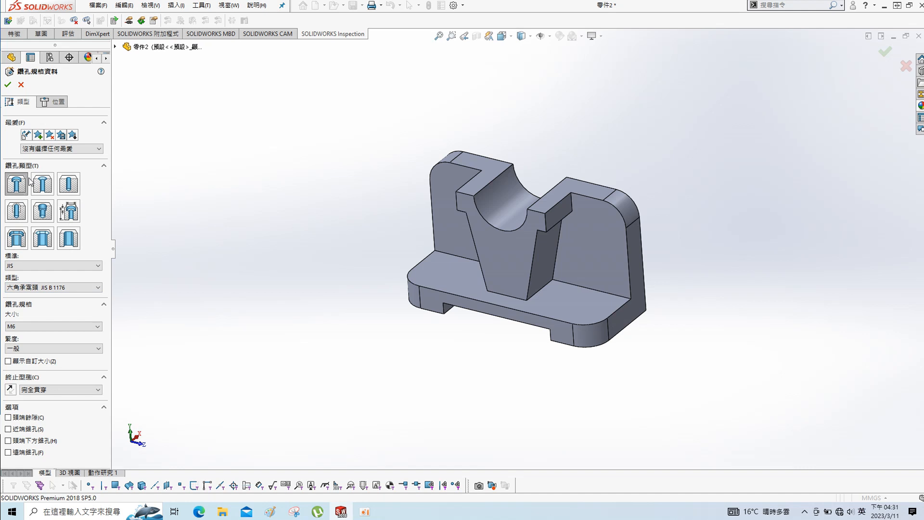
left_click(74, 184)
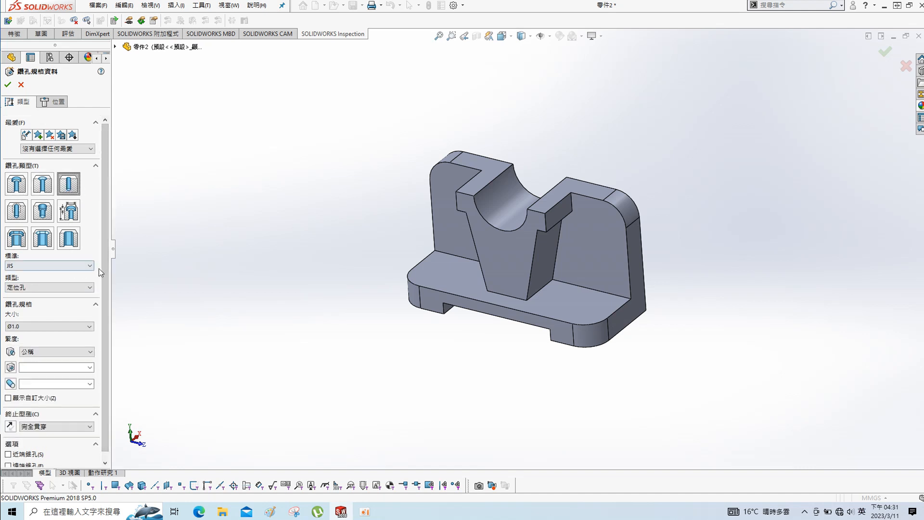
left_click(63, 327)
scroll(50, 396, "down", 1)
left_click(48, 404)
left_click(53, 102)
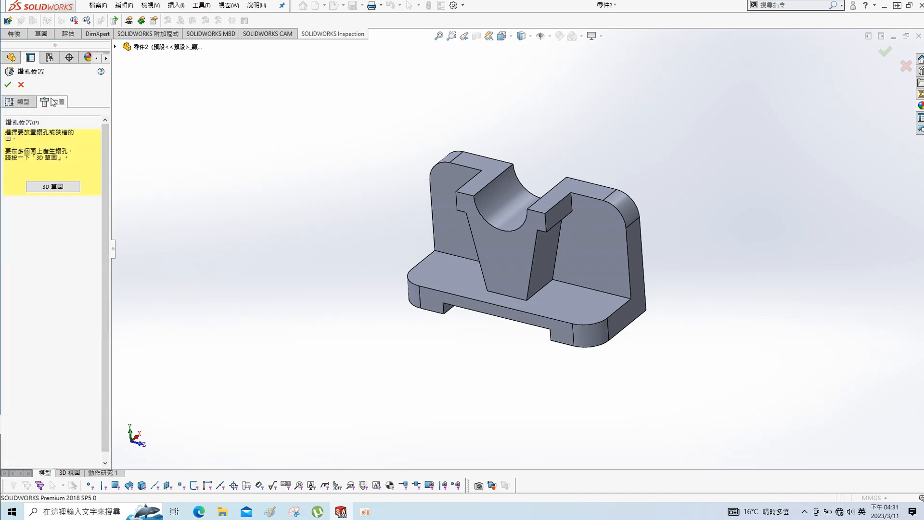
Create the two holes on the base's top face at its rounded front corners, deleting the stray point placed near the wall.
left_click(438, 273)
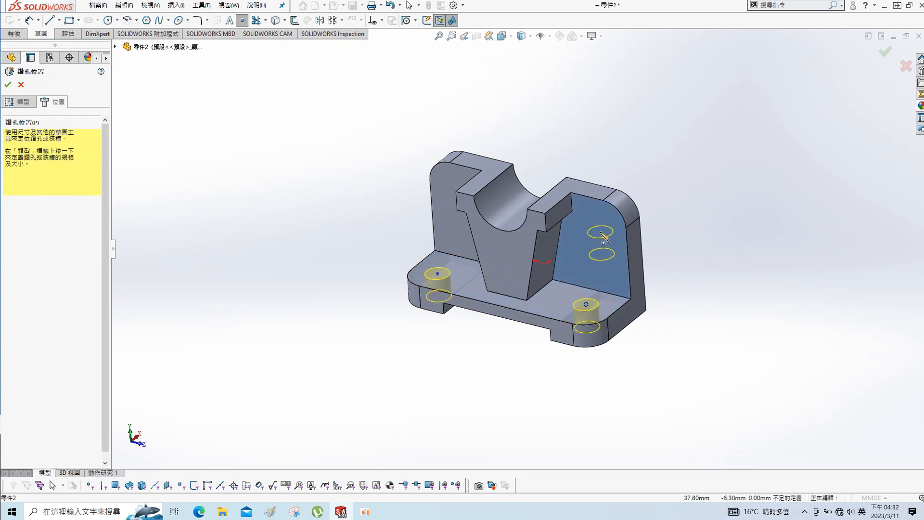
left_click(447, 195)
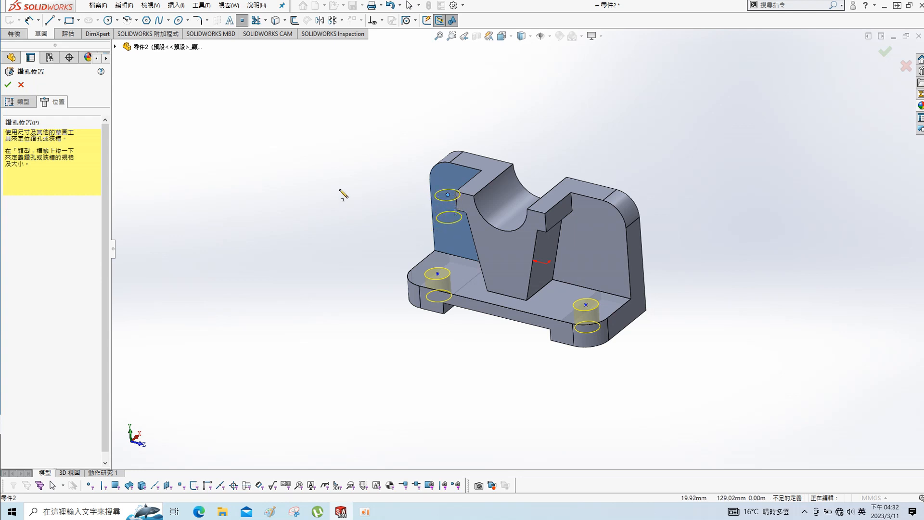
key("Escape")
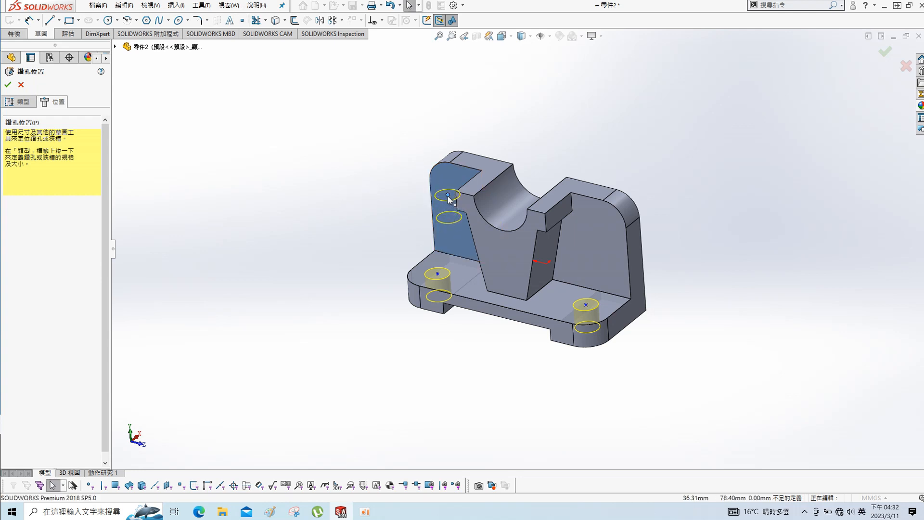
left_click(448, 195)
key("Delete")
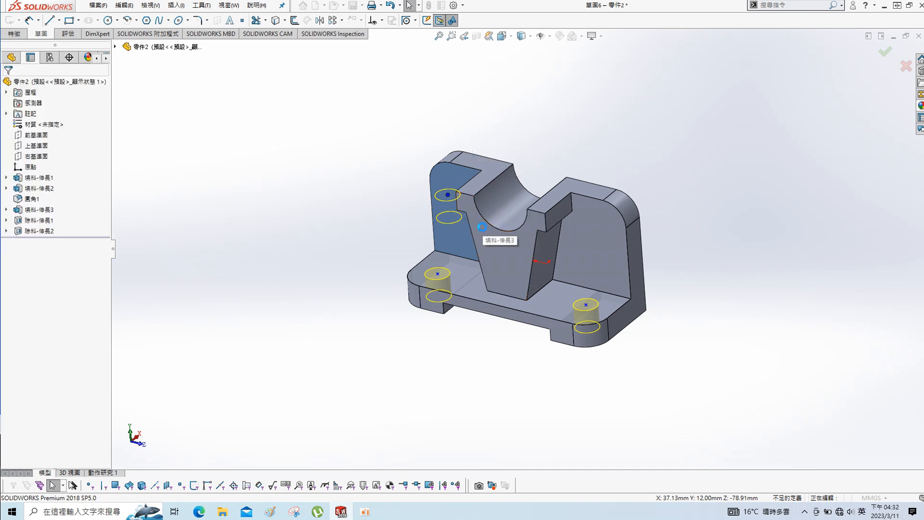
left_click(8, 85)
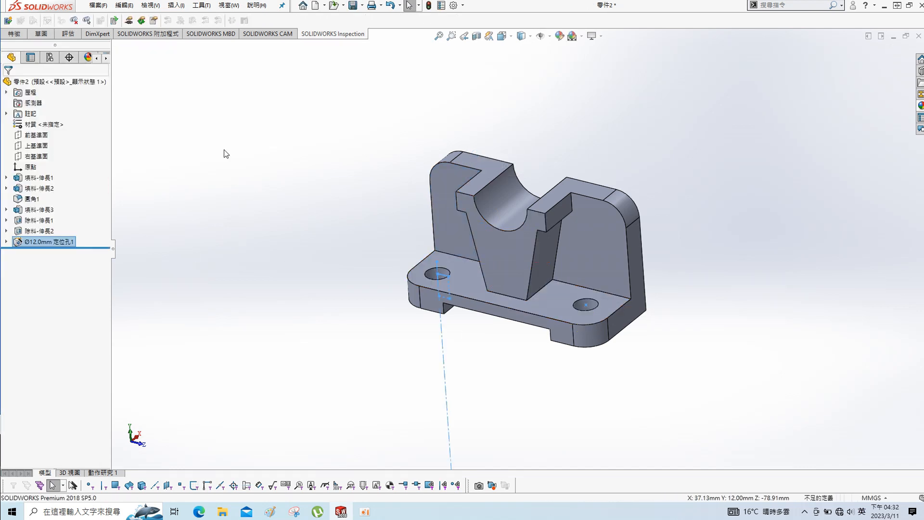
key("s")
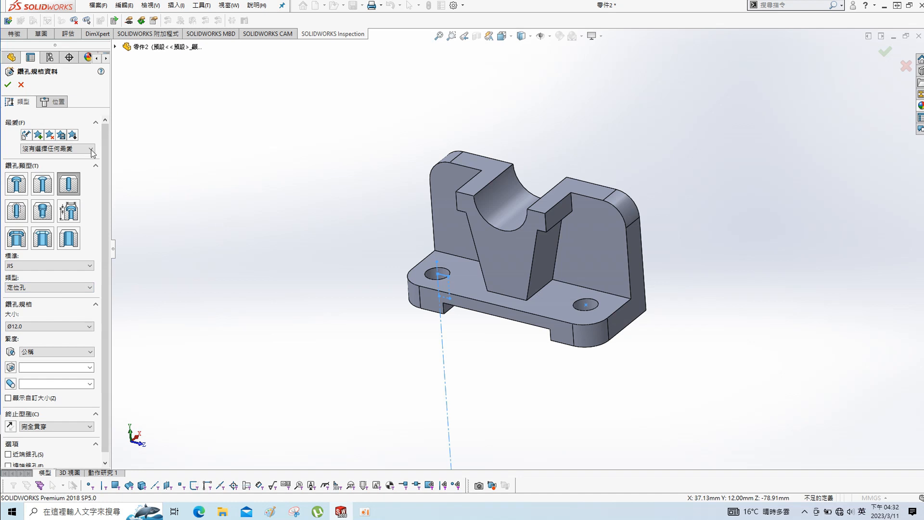
left_click(54, 102)
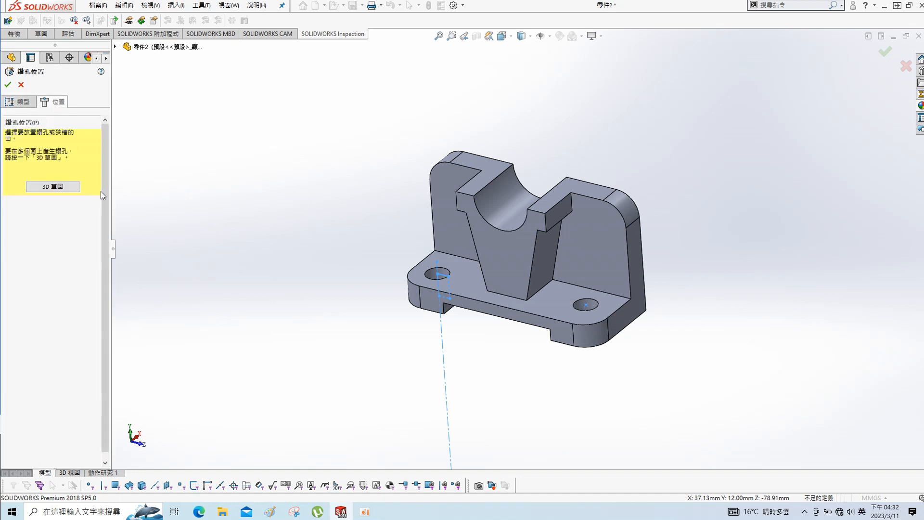
key("Escape")
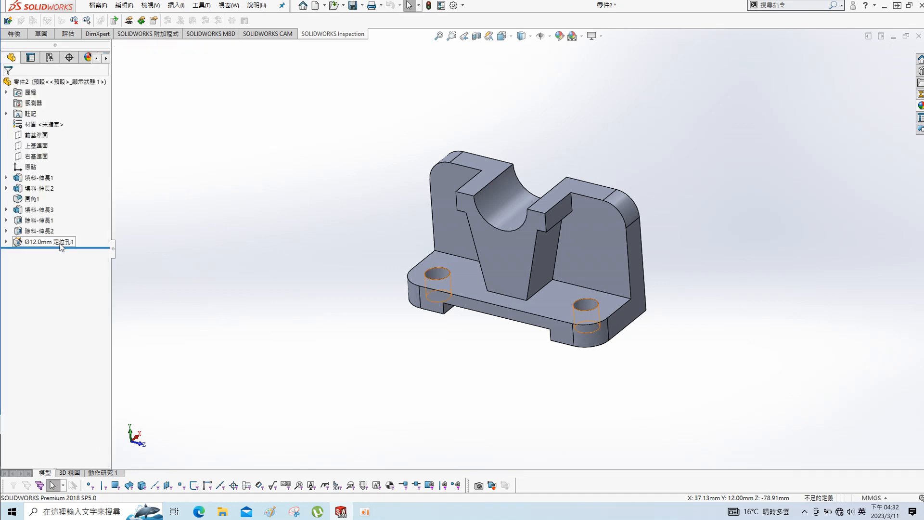
Delete the Ø12.0 dowel hole feature together with its dependent sketches.
left_click(60, 244)
key("Delete")
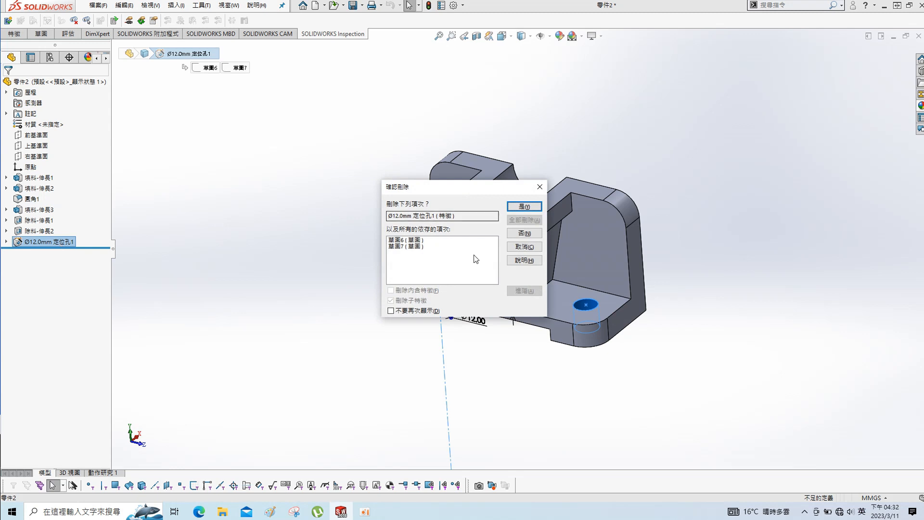
key("Return")
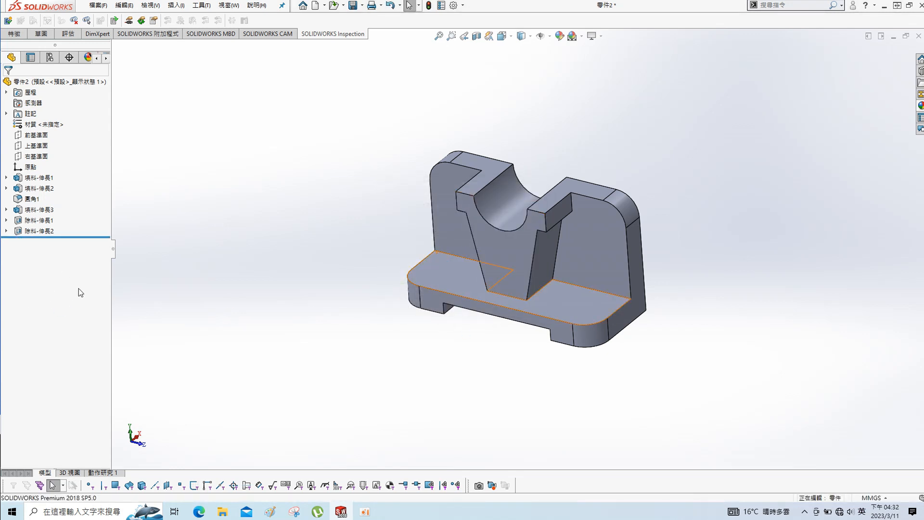
Start a new Ø12.0 through-all JIS dowel hole and place four points, two on the base's top face and two on the wall's front face.
key("s")
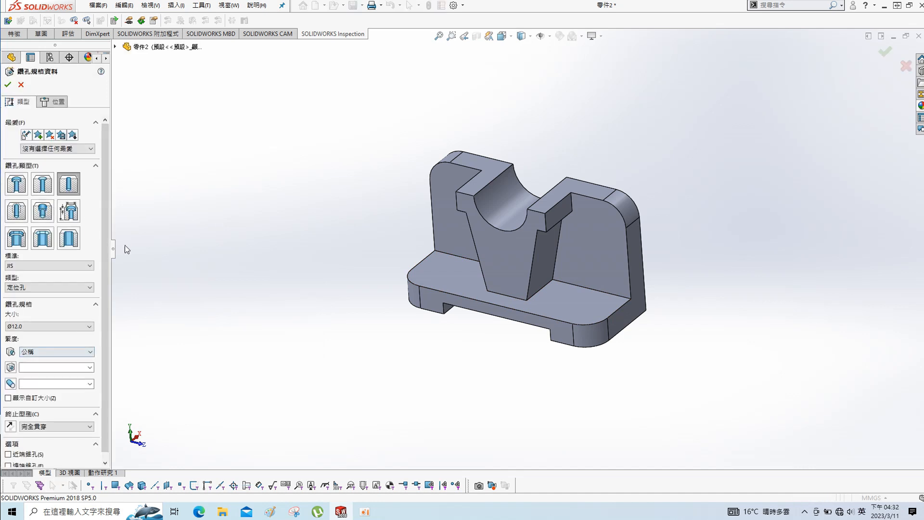
left_click(55, 107)
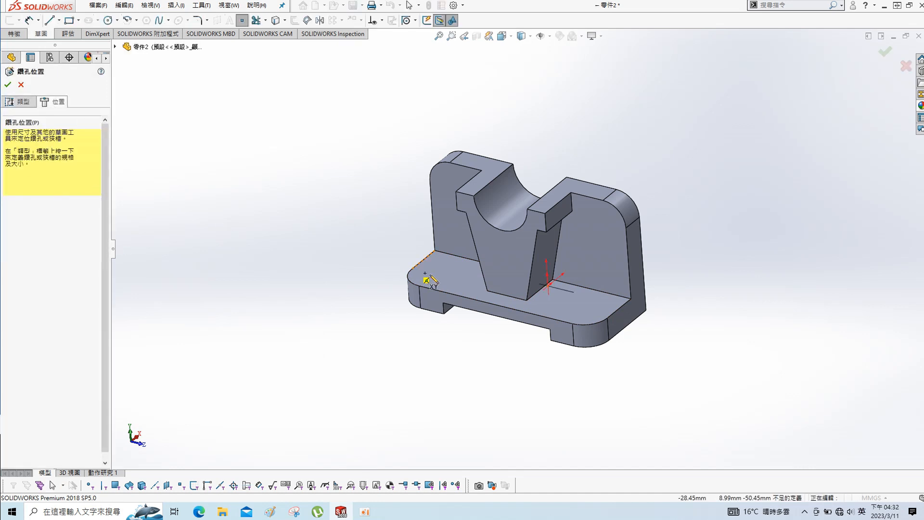
left_click(443, 274)
left_click(590, 308)
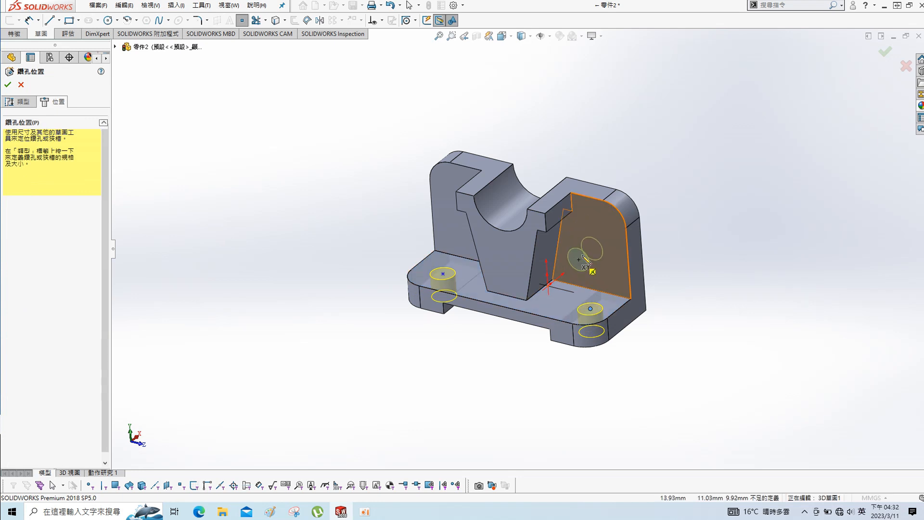
left_click(587, 241)
left_click(445, 208)
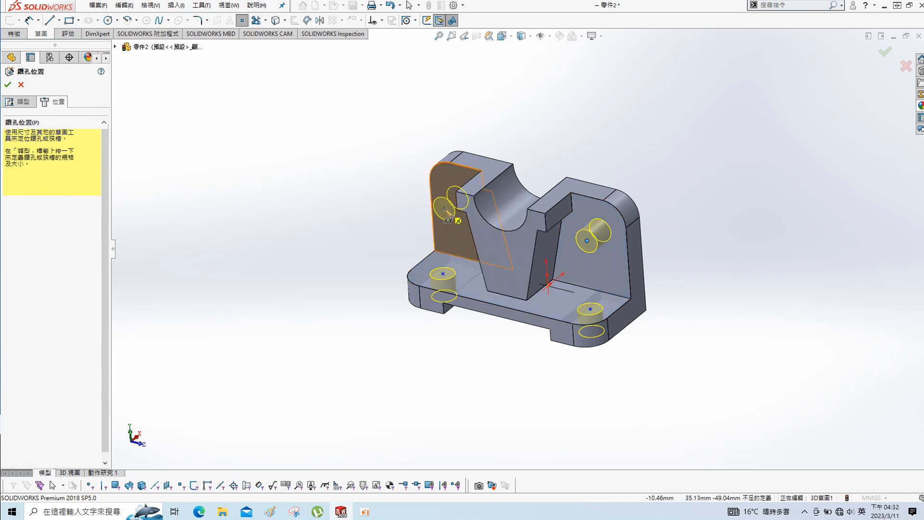
key("Escape")
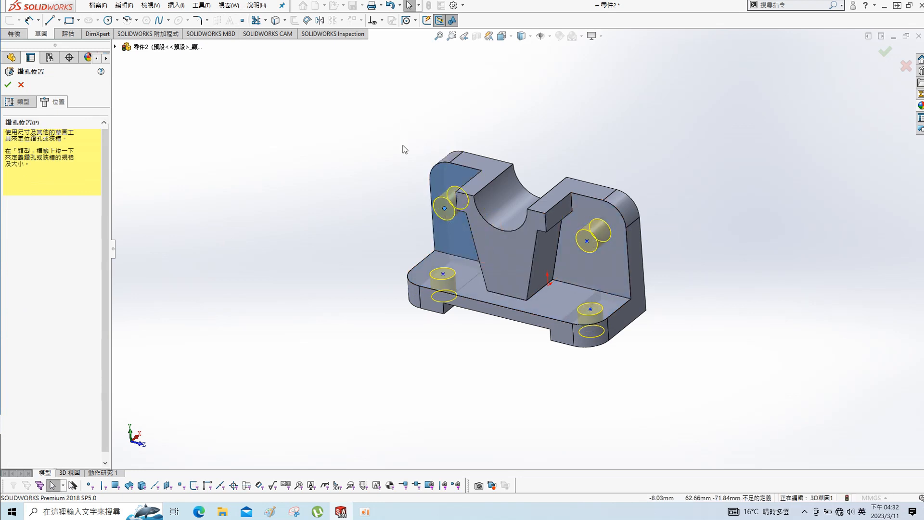
Make the left base and left wall hole points concentric with the rounded corner edges beside them.
left_click(443, 274)
left_click(417, 287, "ctrl")
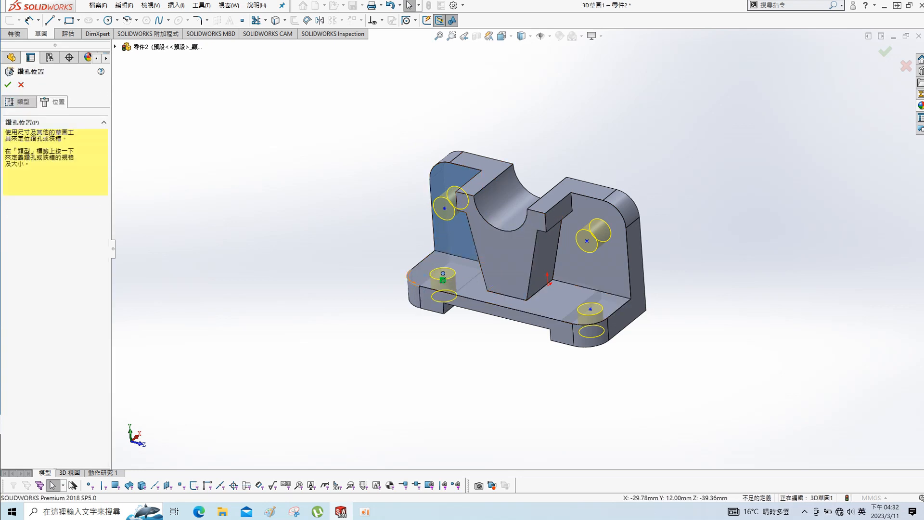
left_click(10, 241)
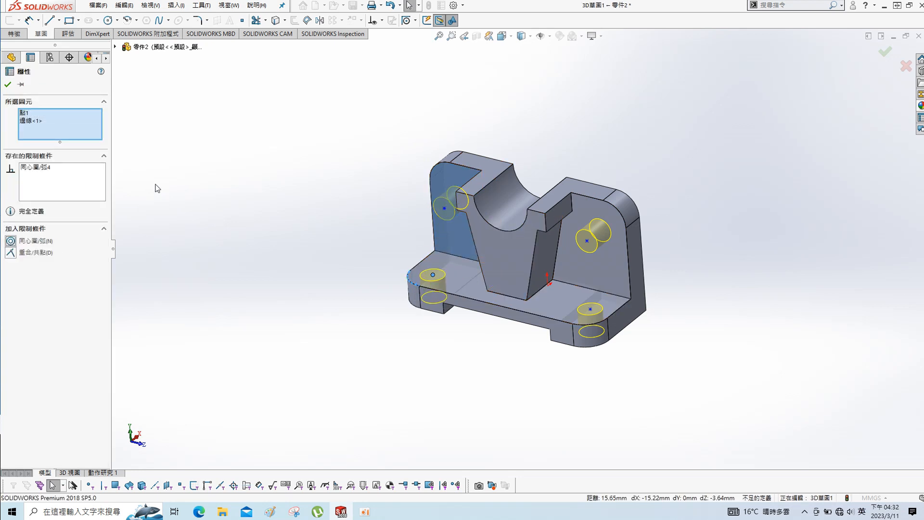
left_click(8, 85)
left_click(444, 209)
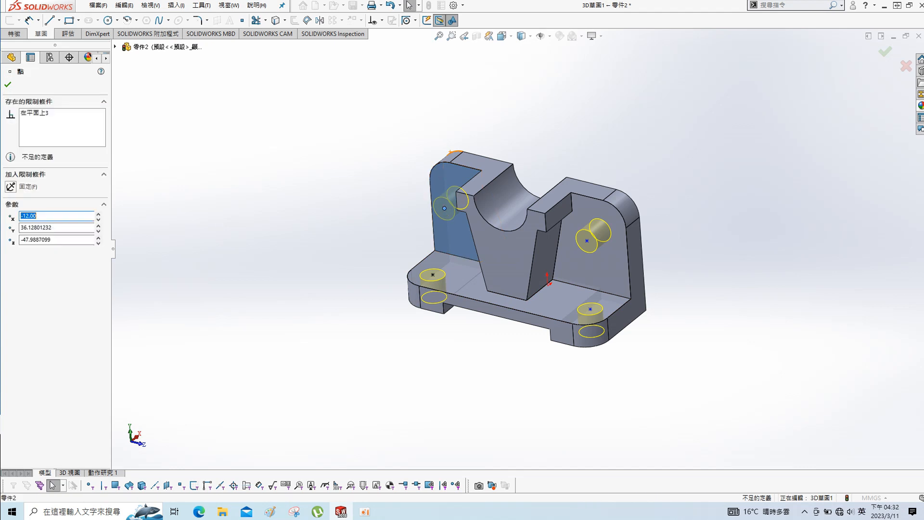
left_click(434, 168, "ctrl")
left_click(11, 242)
left_click(243, 159)
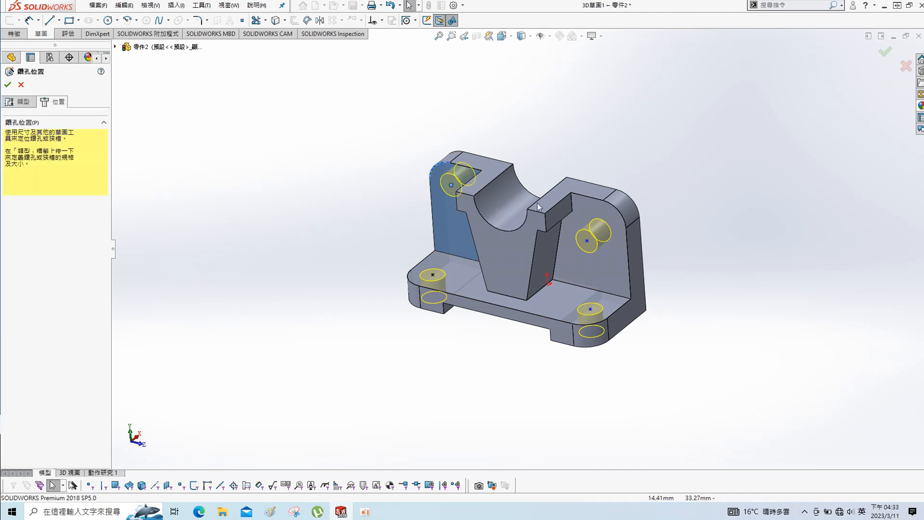
Make the right wall and right base hole points concentric with their rounded corner edges and finish the four-hole feature.
left_click(586, 240)
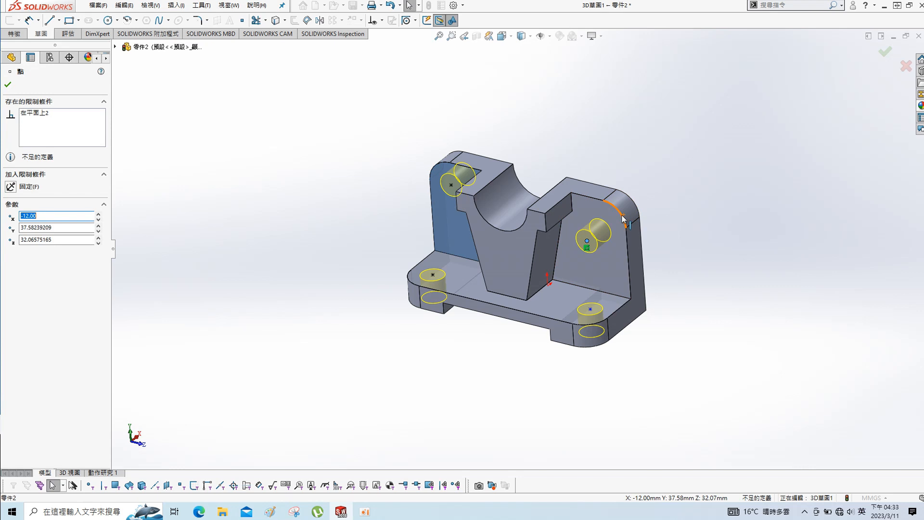
left_click(624, 216, "ctrl")
left_click(10, 240)
left_click(686, 317)
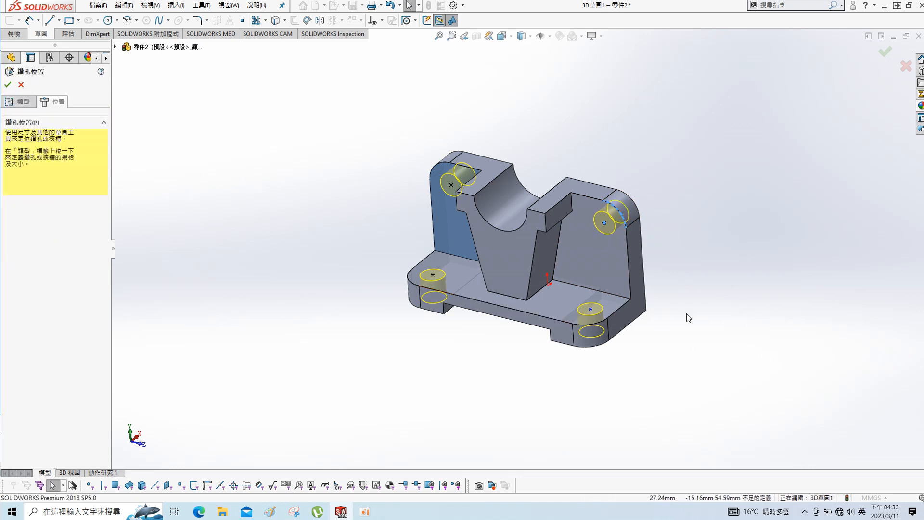
left_click(591, 310)
left_click(579, 328, "ctrl")
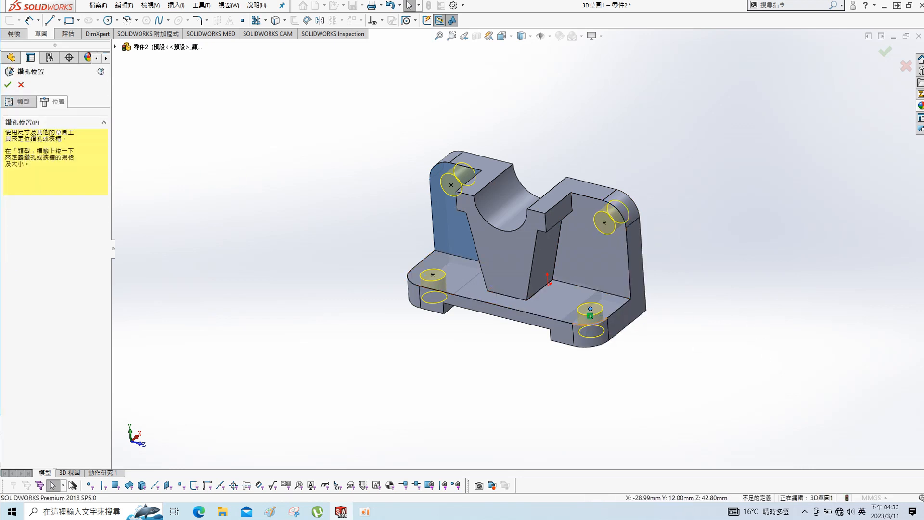
left_click(11, 241)
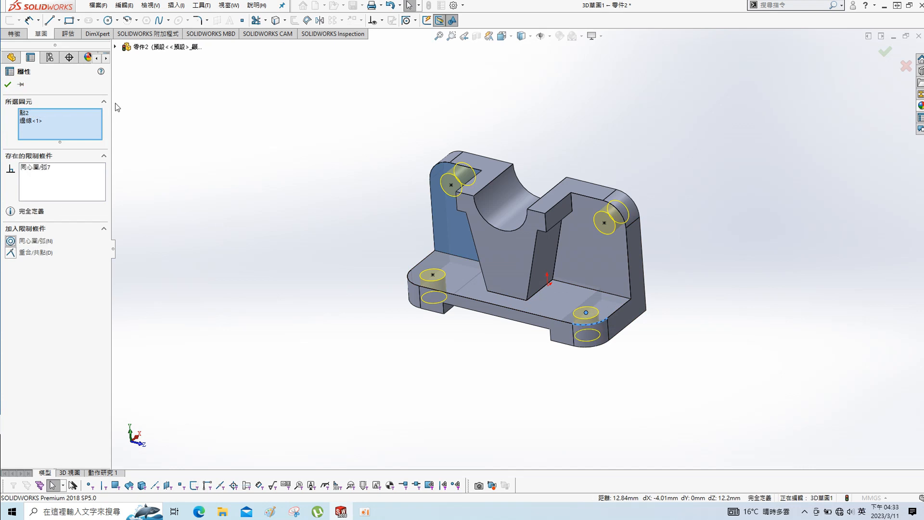
left_click(7, 84)
left_click(886, 52)
Orient the finished bracket like the reference drawing and bring the drawing in Paint beside it to compare them.
middle_click_drag(697, 256, 679, 268)
left_click(414, 195)
middle_click_drag(489, 237, 494, 175)
middle_click_drag(495, 216, 645, 241, "ctrl")
mouse_move(0, 44)
left_mouse_down()
mouse_move(281, 75)
mouse_move(313, 68)
left_mouse_up()
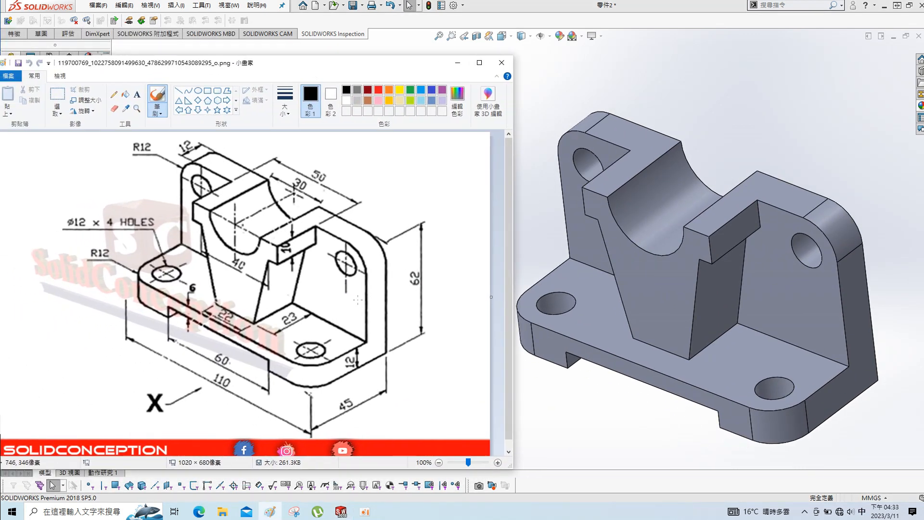